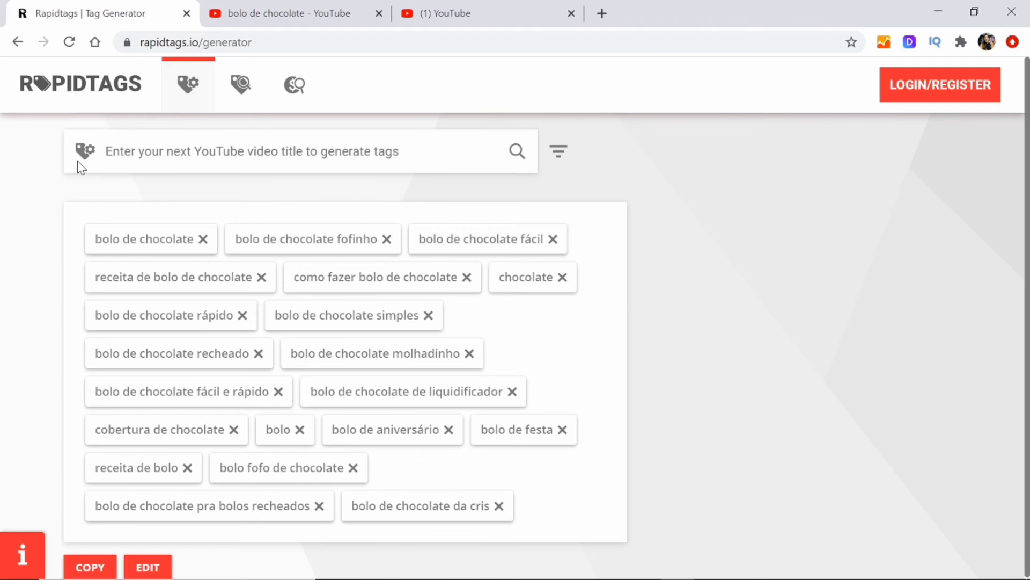
Generate tags for the titles "bolo de chocolate" and "comida caseira", reviewing the suggested tags.
type("b")
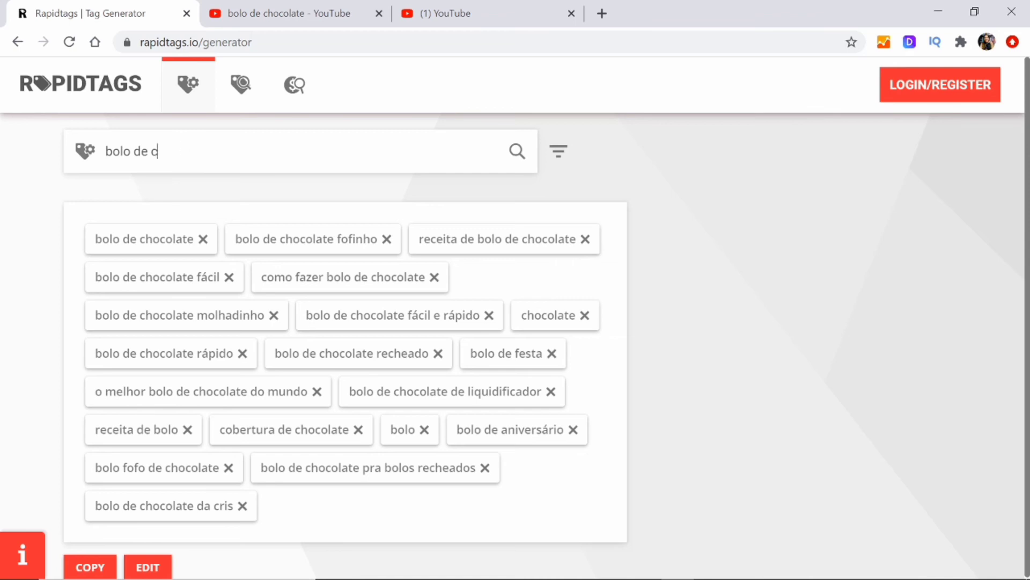
key("BackSpace")
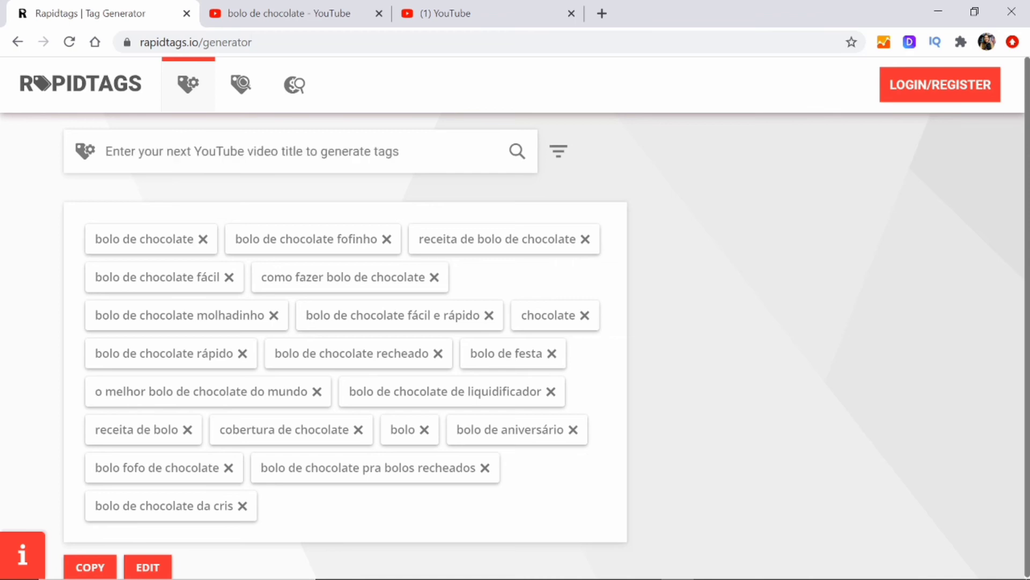
type("comida caseira")
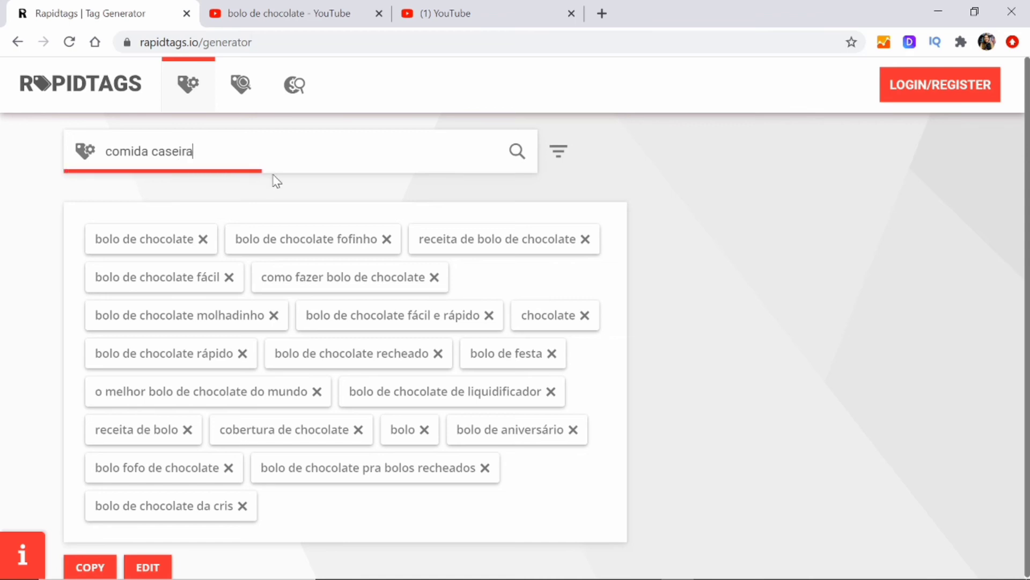
key("Return")
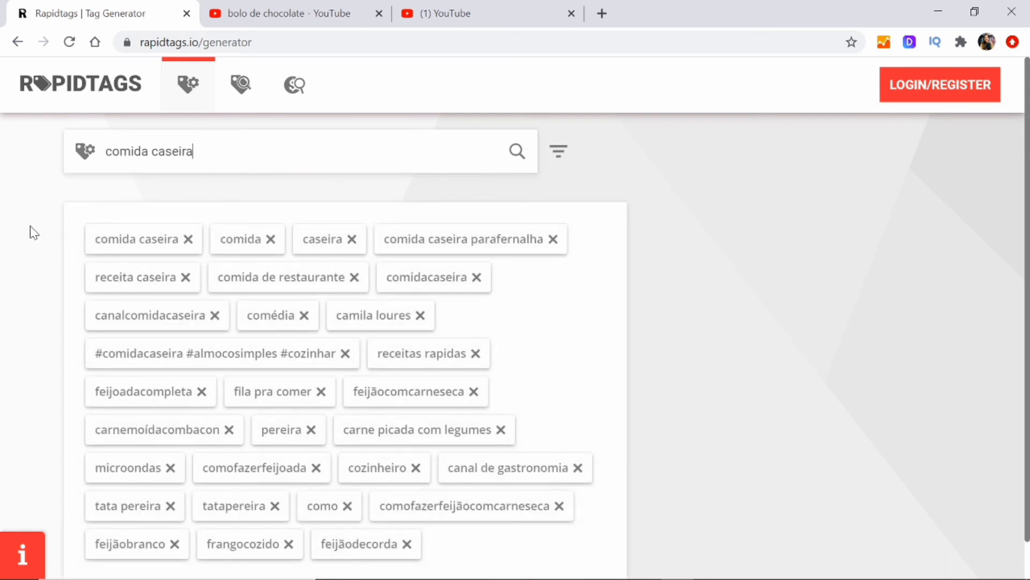
scroll(33, 231, "down", 1)
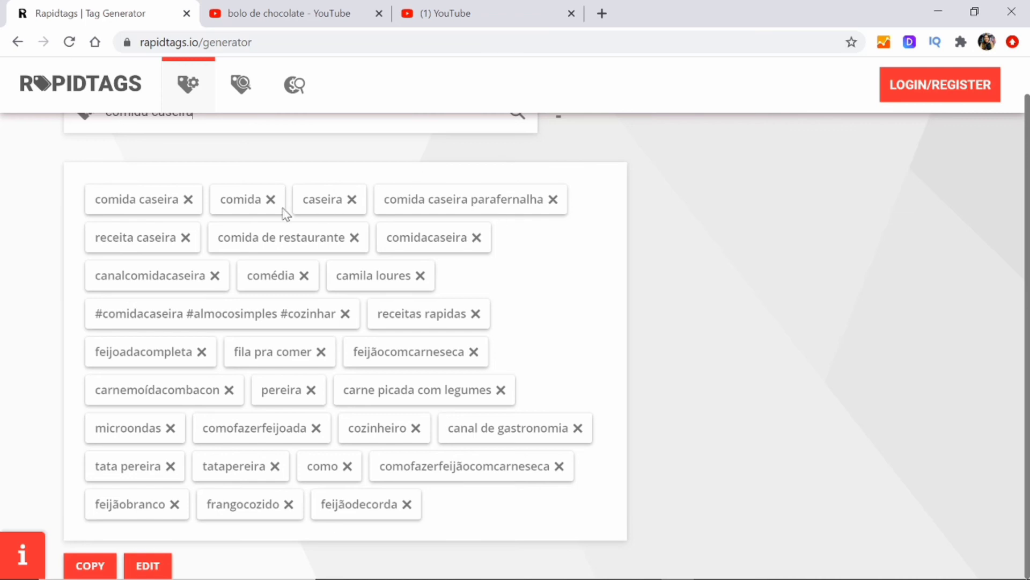
scroll(382, 277, "up", 1)
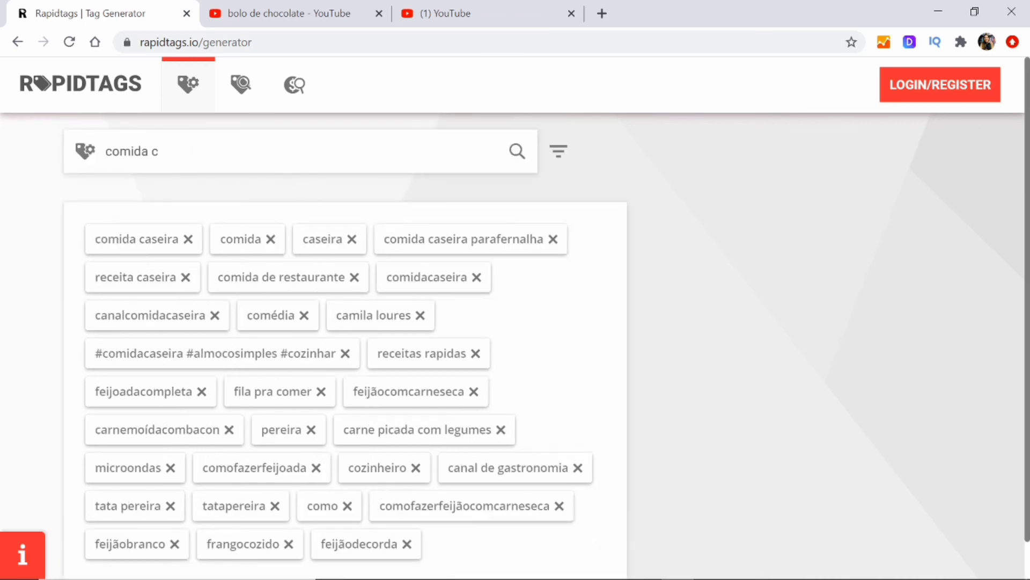
Replace the title with "youtube", generate its tags and review the list.
key("BackSpace")
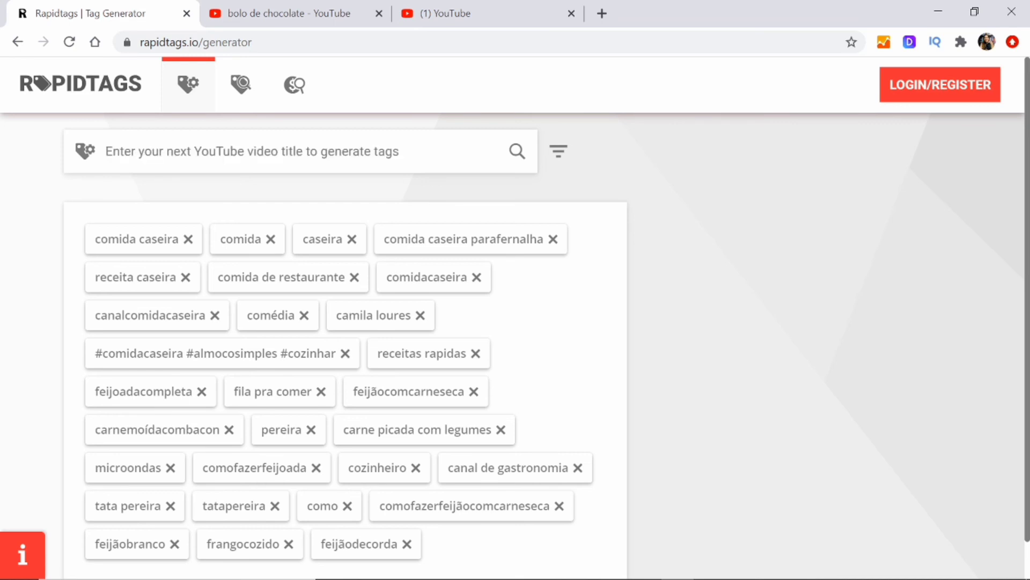
type("youtube")
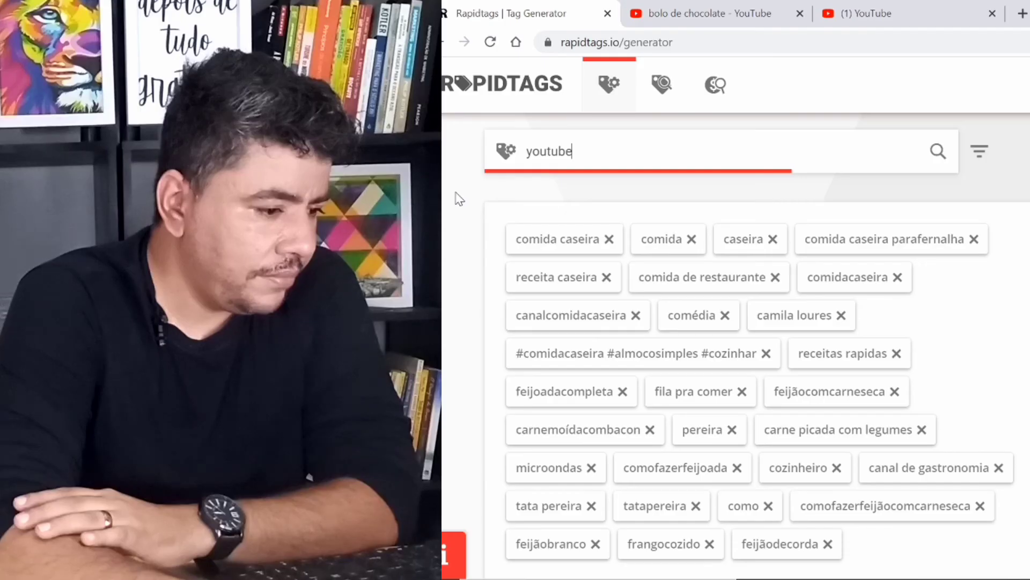
key("Return")
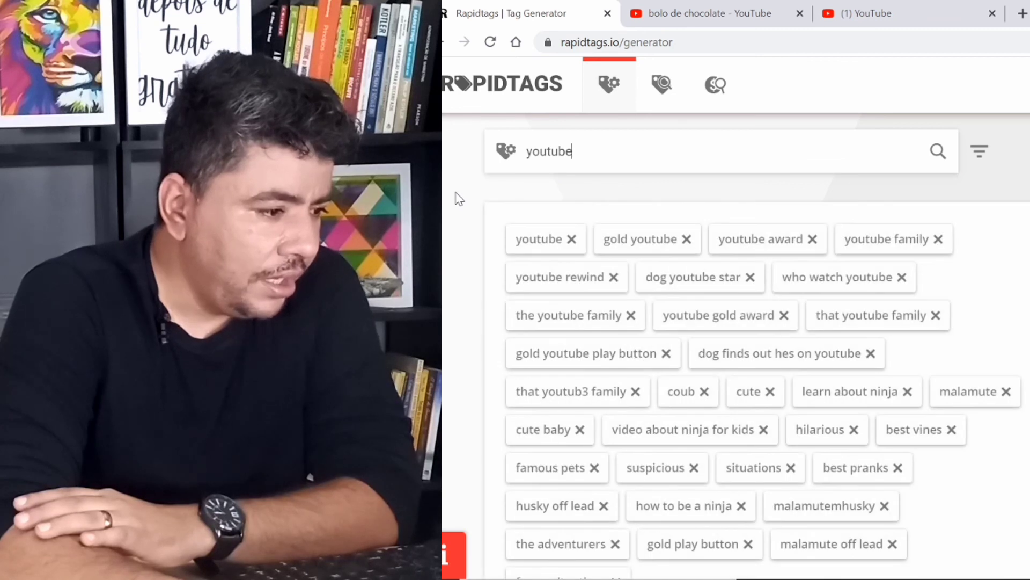
scroll(448, 200, "down", 1)
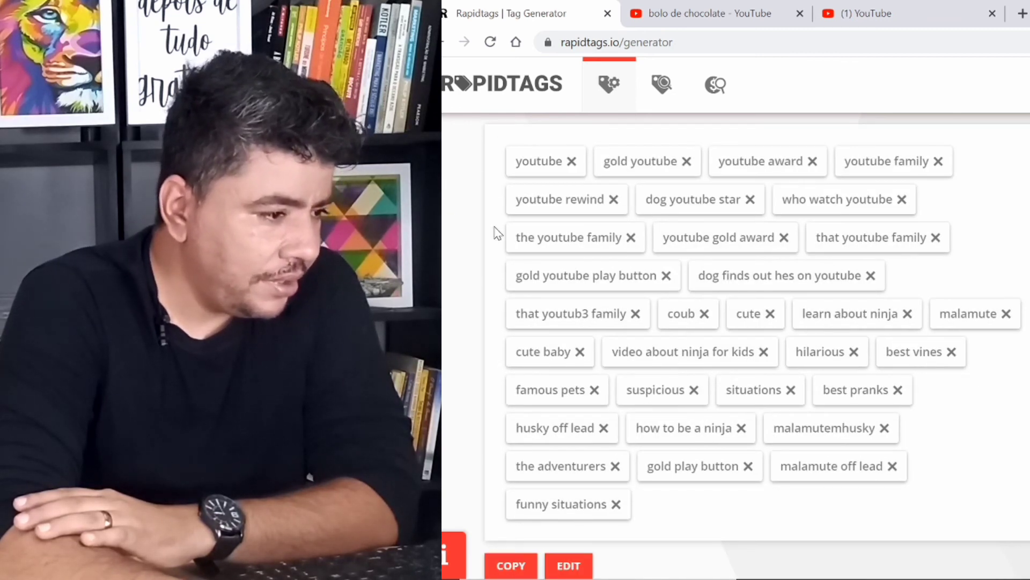
Translate the tag generator page into Portuguese and return to the title field.
right_click(443, 209)
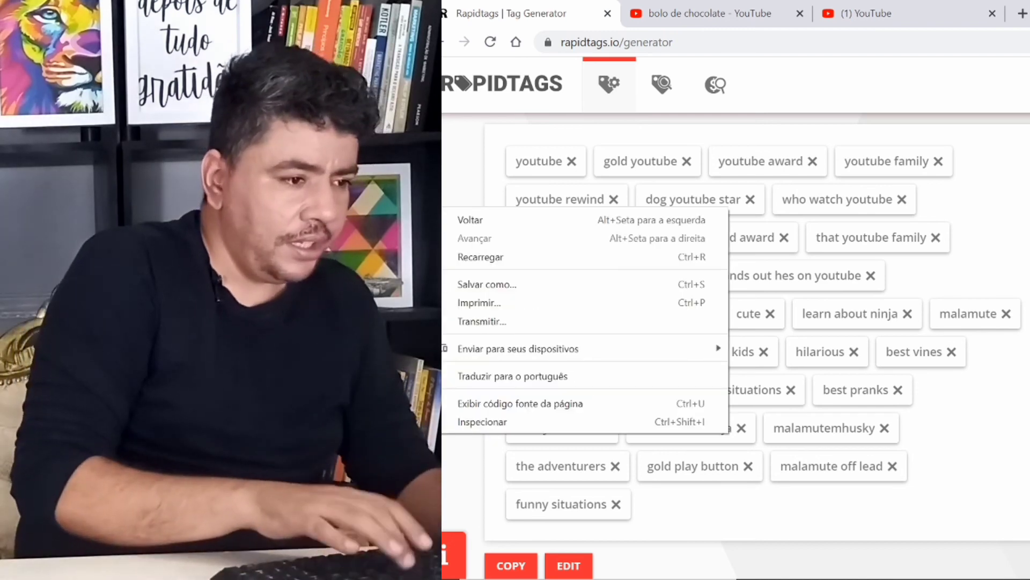
left_click(487, 367)
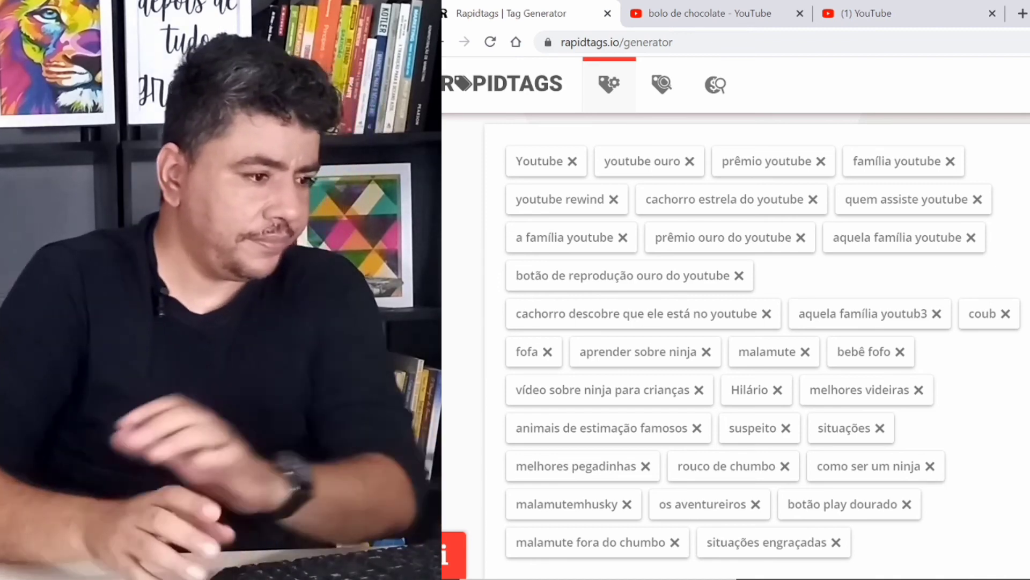
scroll(532, 203, "up", 2)
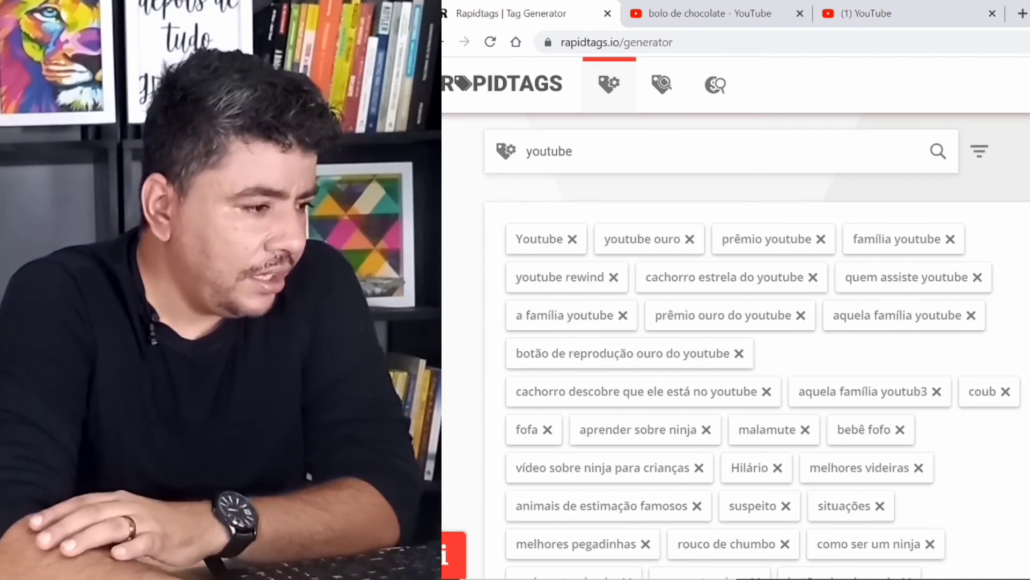
Replace the title with "marketing digital" and generate its tags.
key("BackSpace")
key("BackSpace")
key("BackSpace")
key("BackSpace")
key("BackSpace")
key("BackSpace")
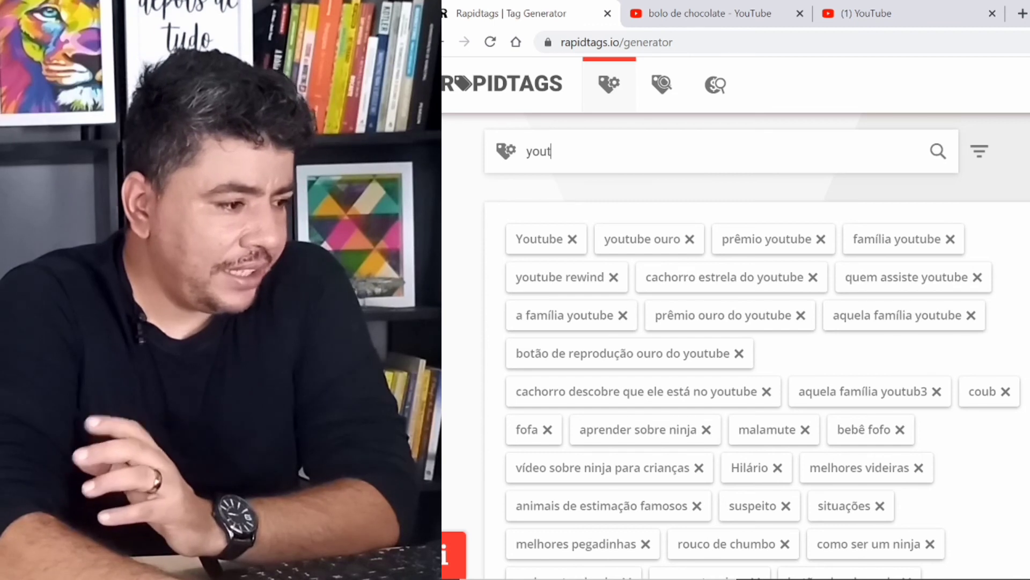
key("BackSpace")
type("mar")
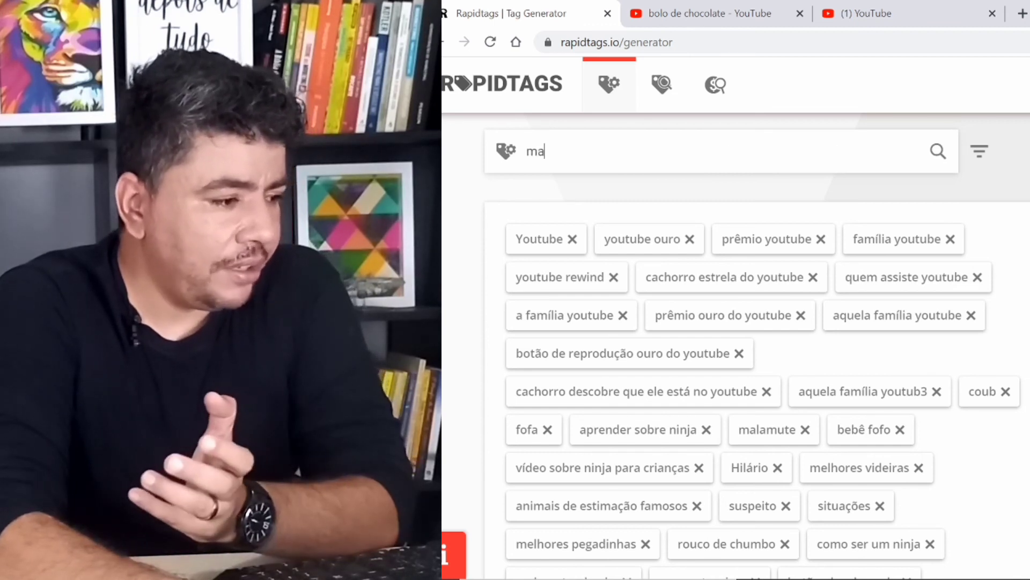
type("keting digital")
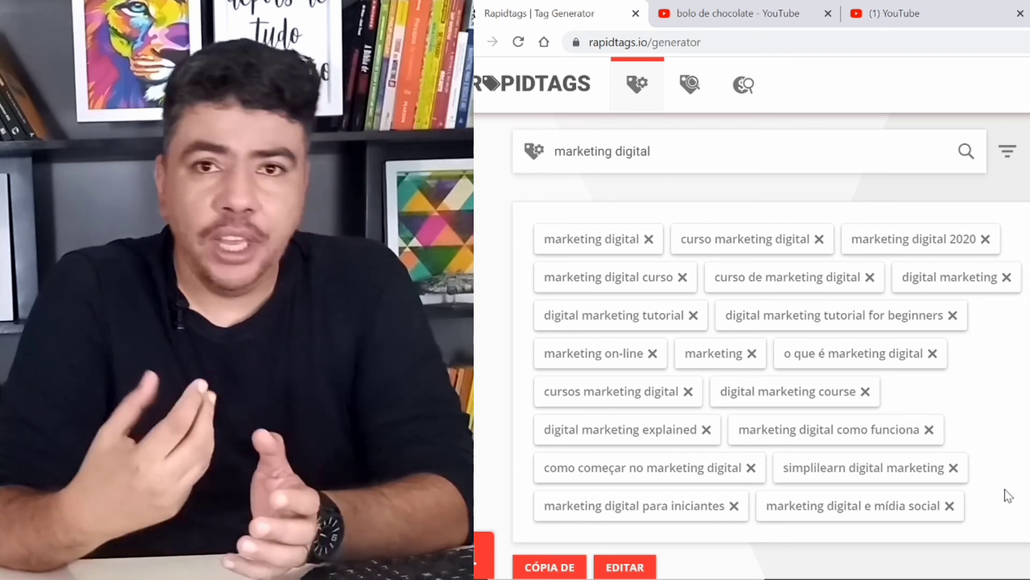
key("Return")
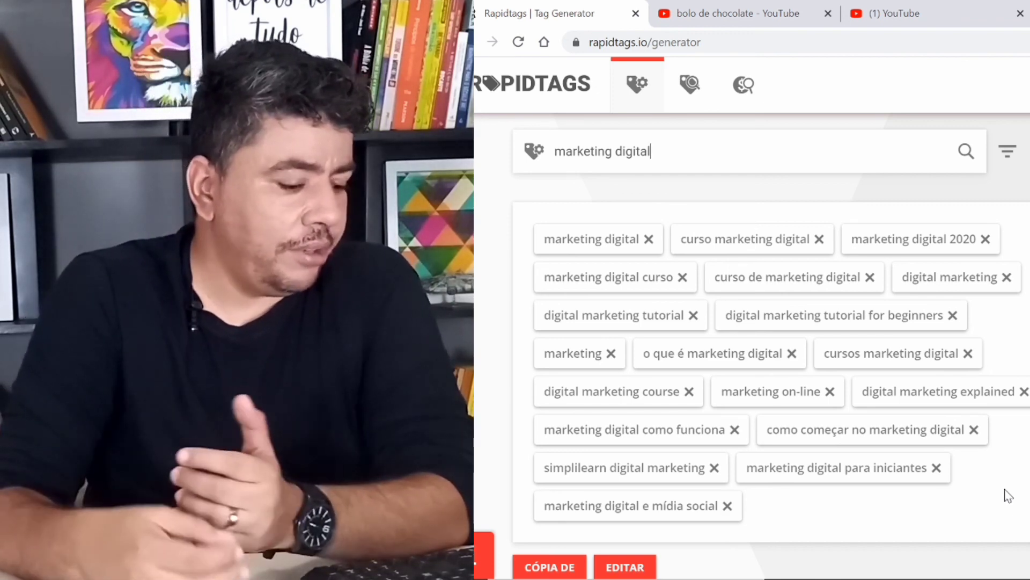
Replace the title with "footebol" and run the tag generation.
key("BackSpace")
key("BackSpace")
key("BackSpace")
key("BackSpace")
key("BackSpace")
key("BackSpace")
key("BackSpace")
key("BackSpace")
key("BackSpace")
key("BackSpace")
key("BackSpace")
key("BackSpace")
key("BackSpace")
key("BackSpace")
key("BackSpace")
key("BackSpace")
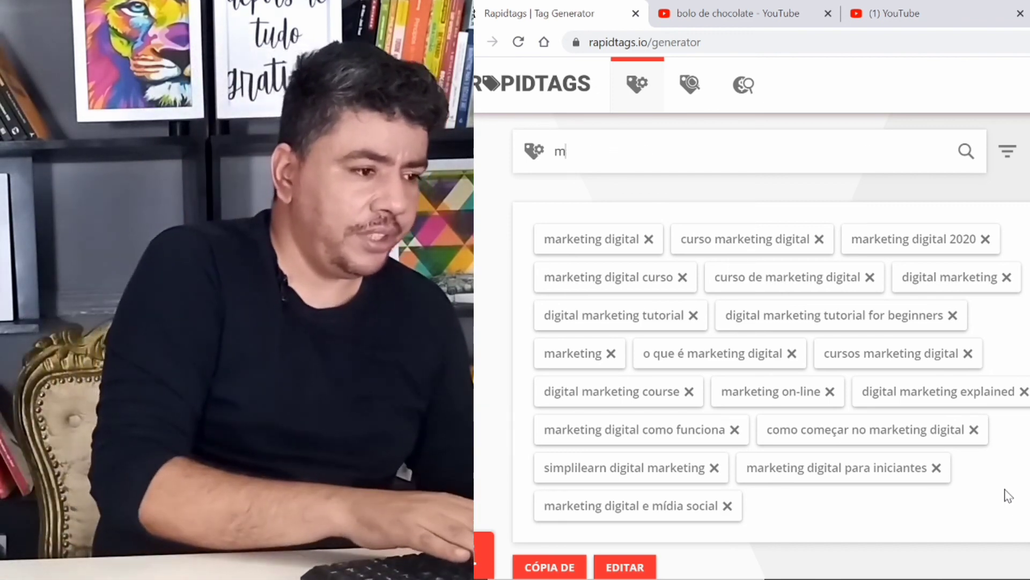
key("BackSpace")
type("fot")
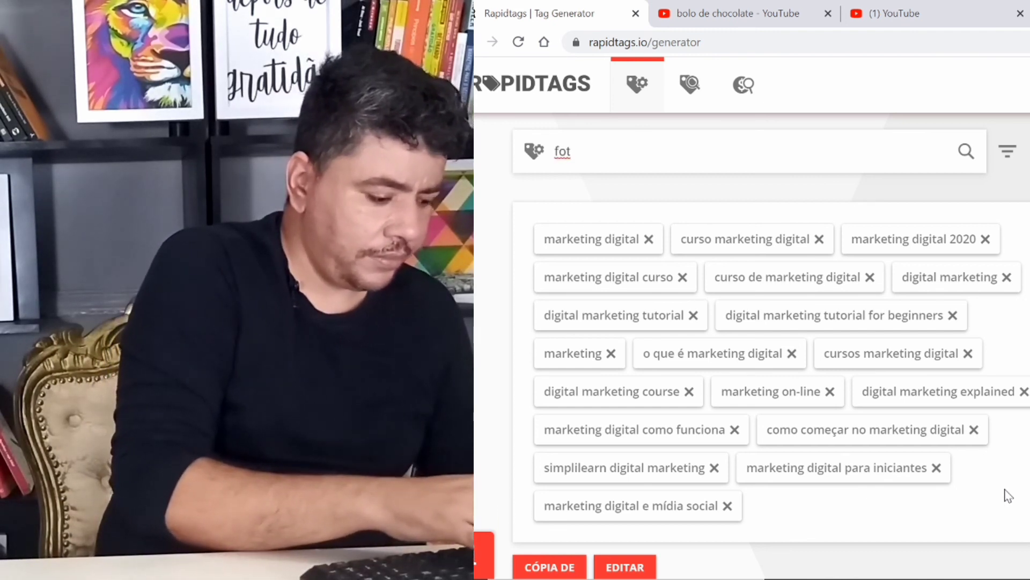
type("bol")
key("BackSpace")
key("BackSpace")
key("BackSpace")
key("BackSpace")
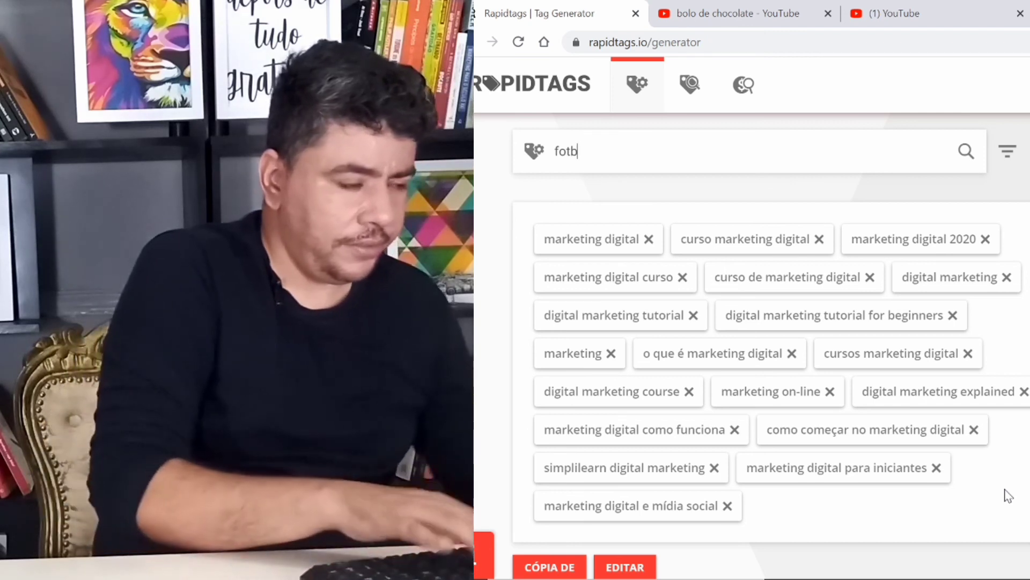
type("l")
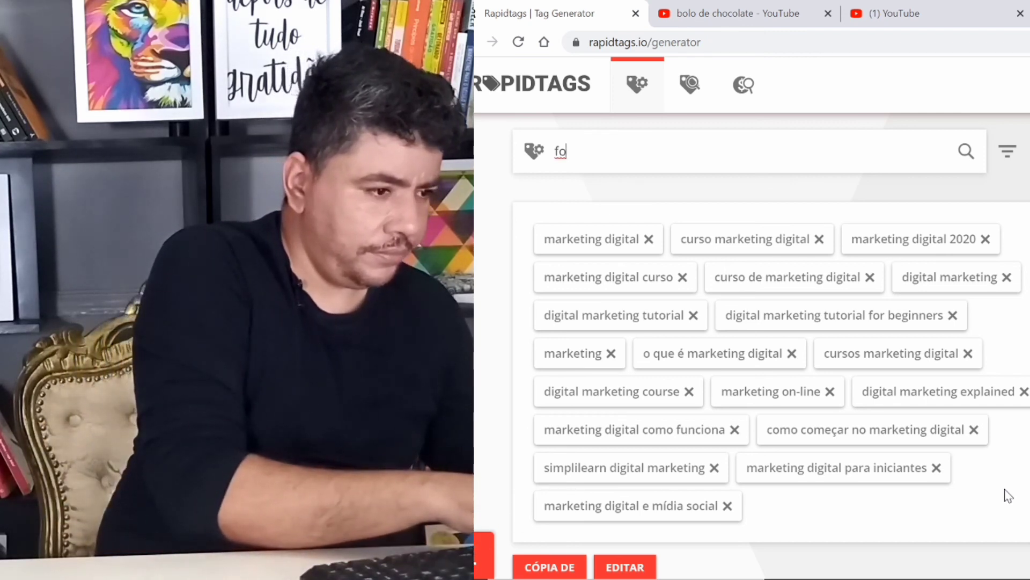
key("BackSpace")
type("otebol")
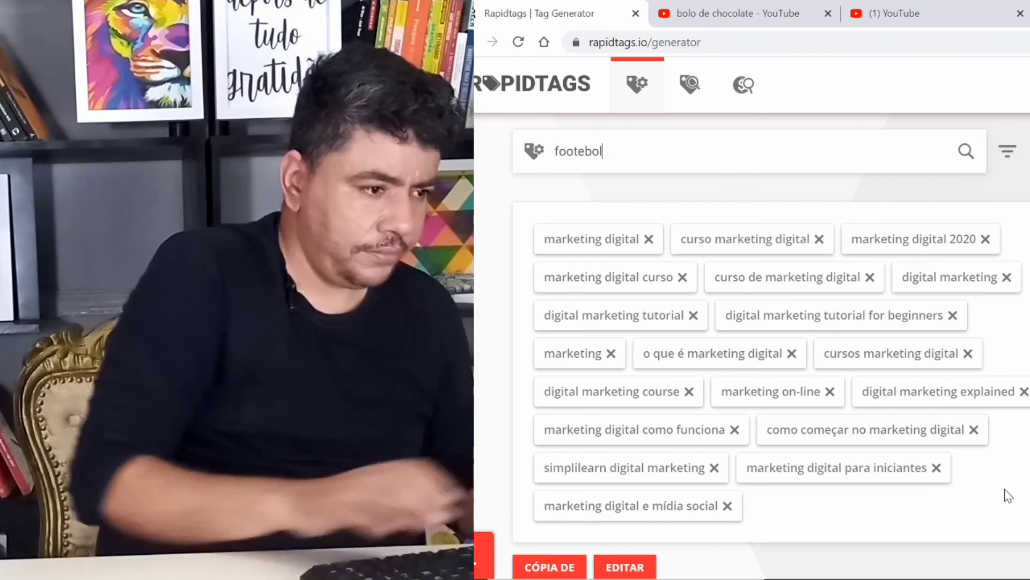
key("Return")
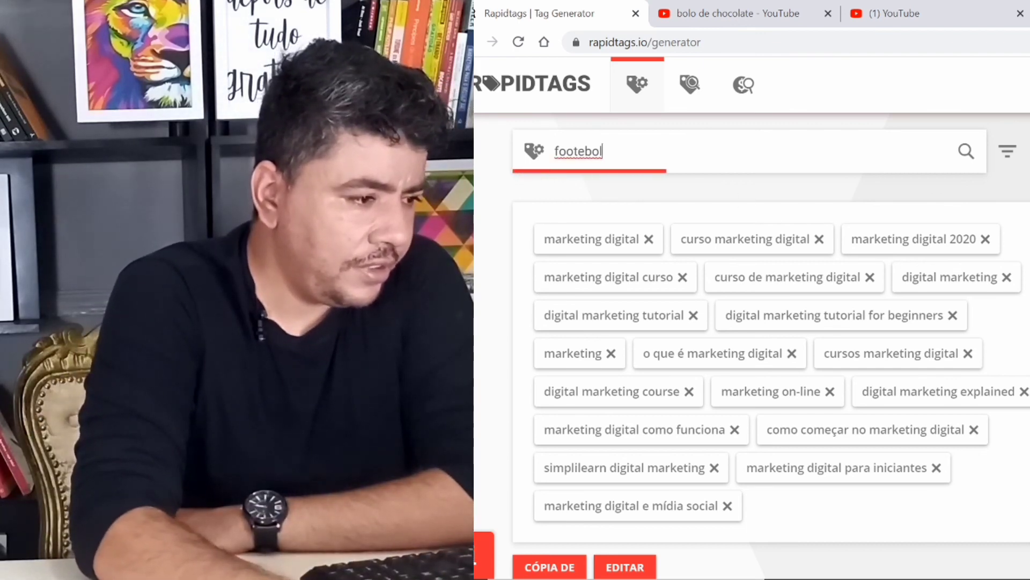
Erase the misspelled title "footebol" from the tag generator's title field.
right_click(582, 154)
left_click(499, 222)
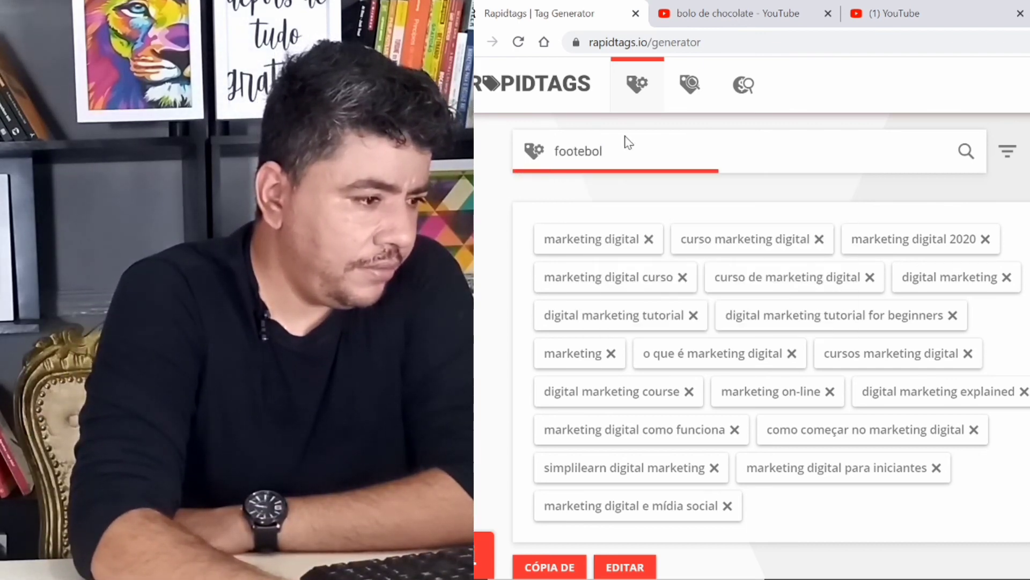
key("BackSpace")
key("BackSpace")
key("BackSpace")
key("BackSpace")
key("BackSpace")
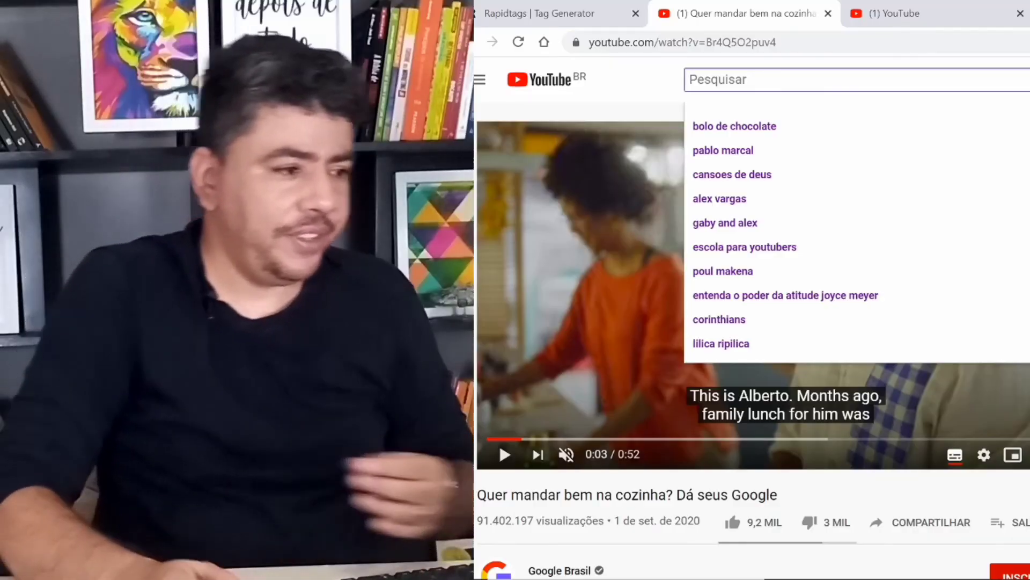
On YouTube, look up the search suggestions for "bolo" and clear the search field.
type("bolo")
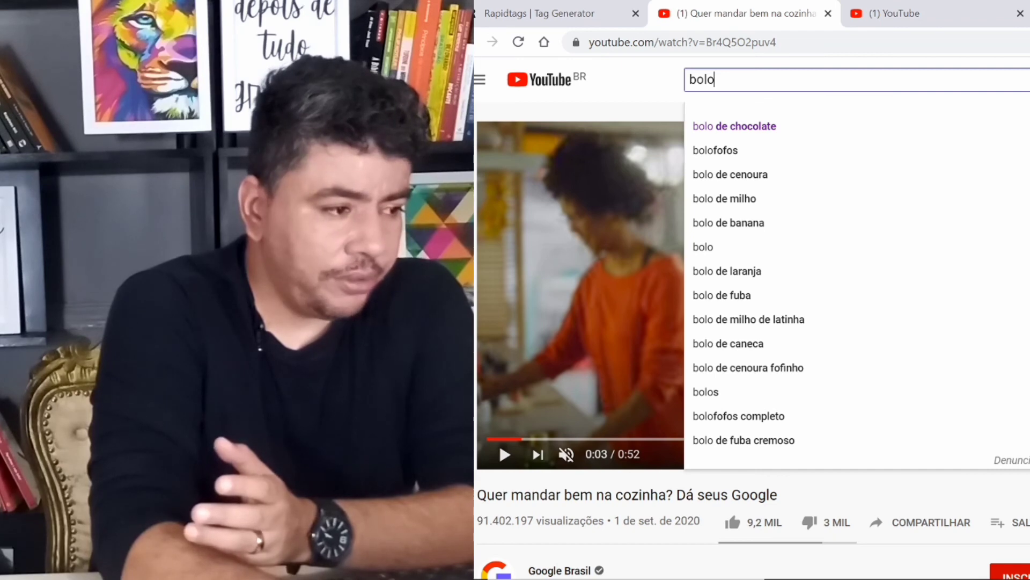
key("BackSpace")
key("BackSpace")
key("BackSpace")
key("BackSpace")
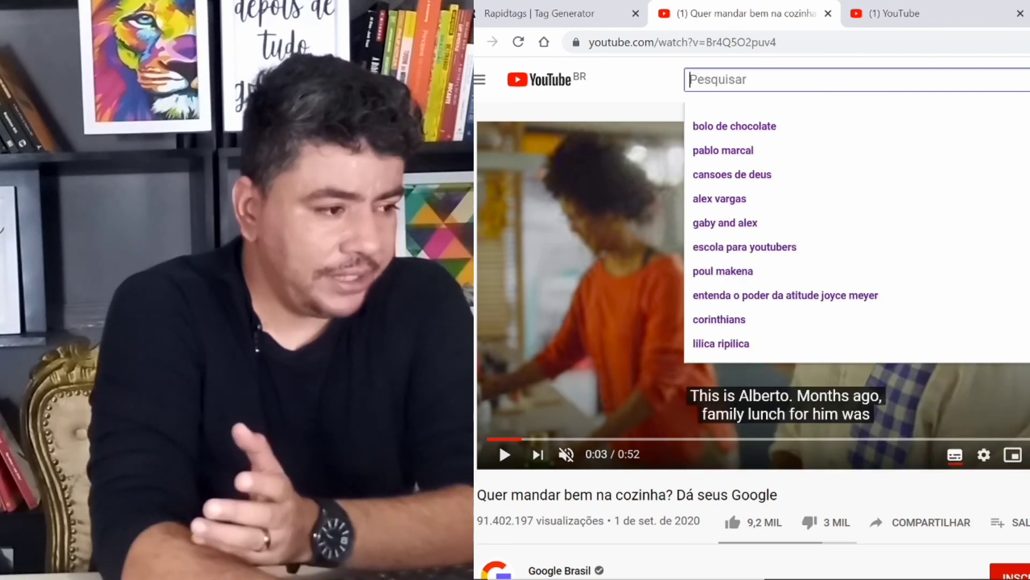
Look up YouTube's search suggestions for "marke" and clear the search field.
type("rke")
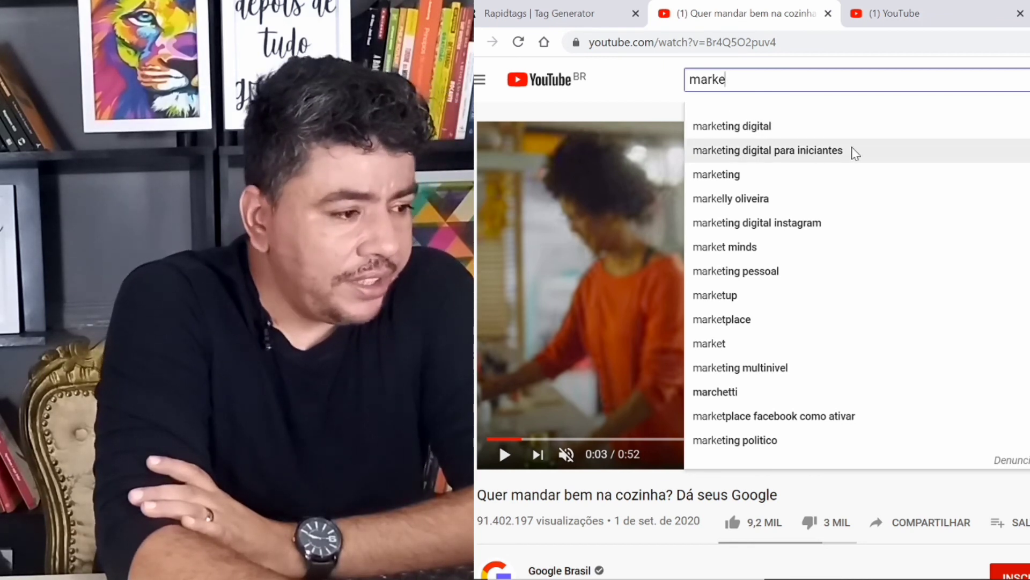
key("BackSpace")
key("BackSpace")
key("BackSpace")
key("BackSpace")
key("BackSpace")
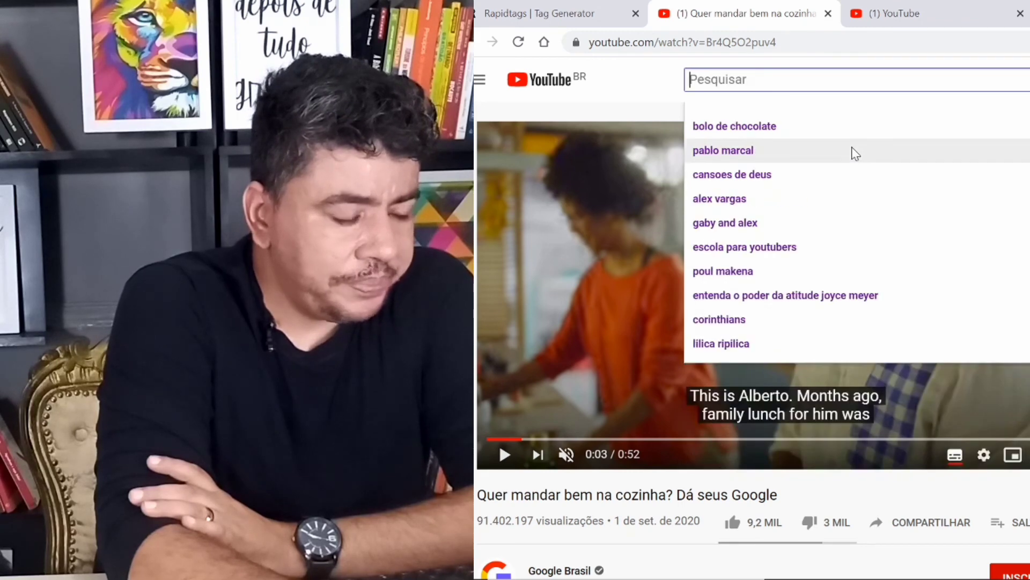
Look up YouTube's search suggestions for "youteber" and clear the search field.
type("youte")
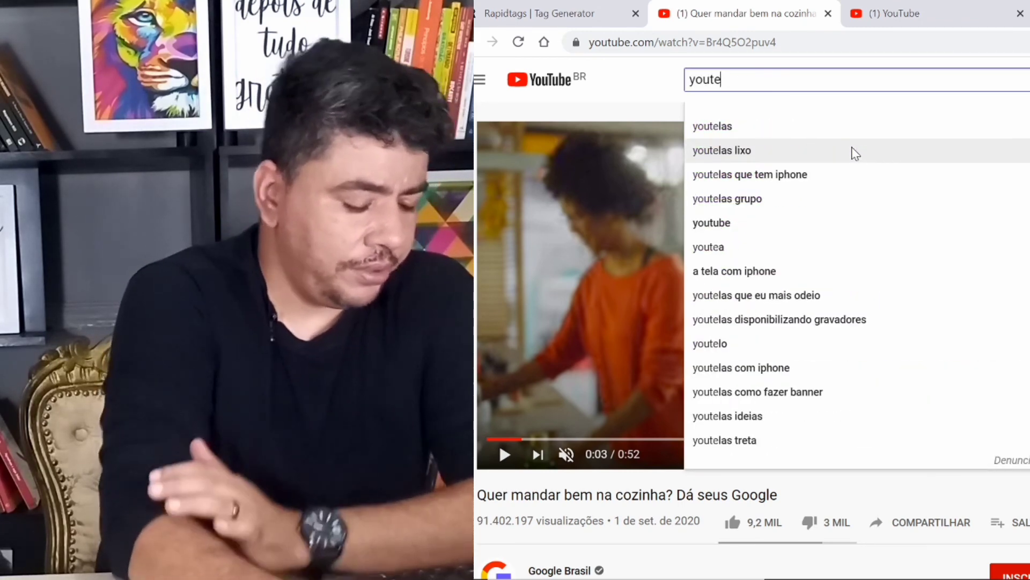
type("be")
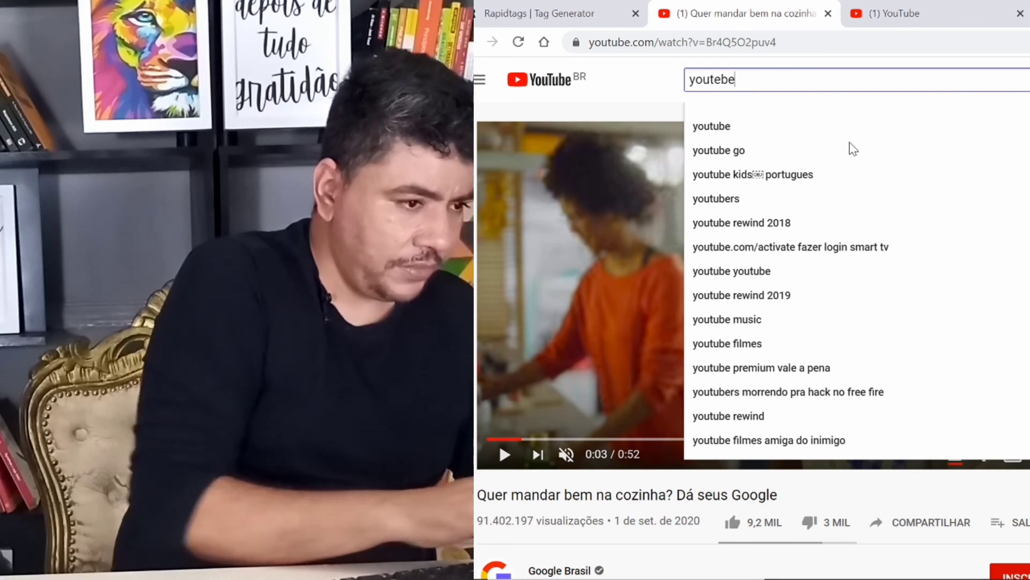
type("r")
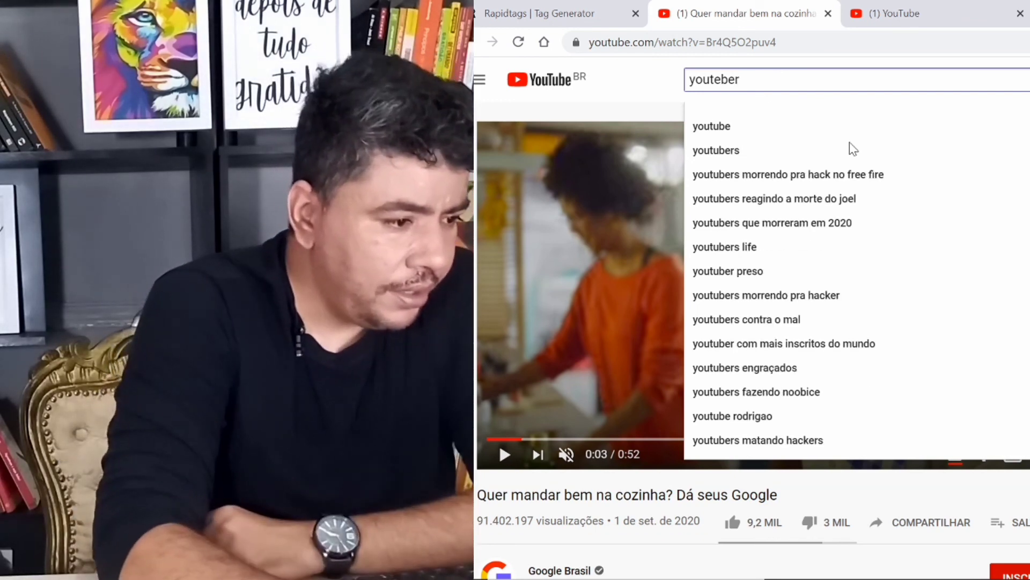
key("BackSpace")
key("BackSpace")
key("BackSpace")
key("BackSpace")
key("BackSpace")
key("BackSpace")
key("BackSpace")
key("BackSpace")
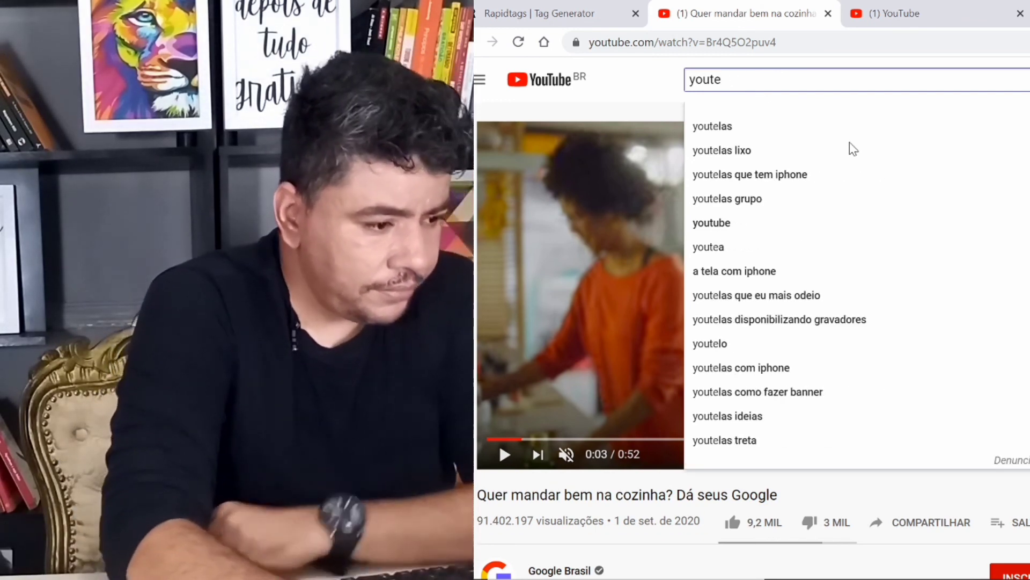
Look up YouTube's search suggestions for "como ter um canal" and clear the search field.
type("como ")
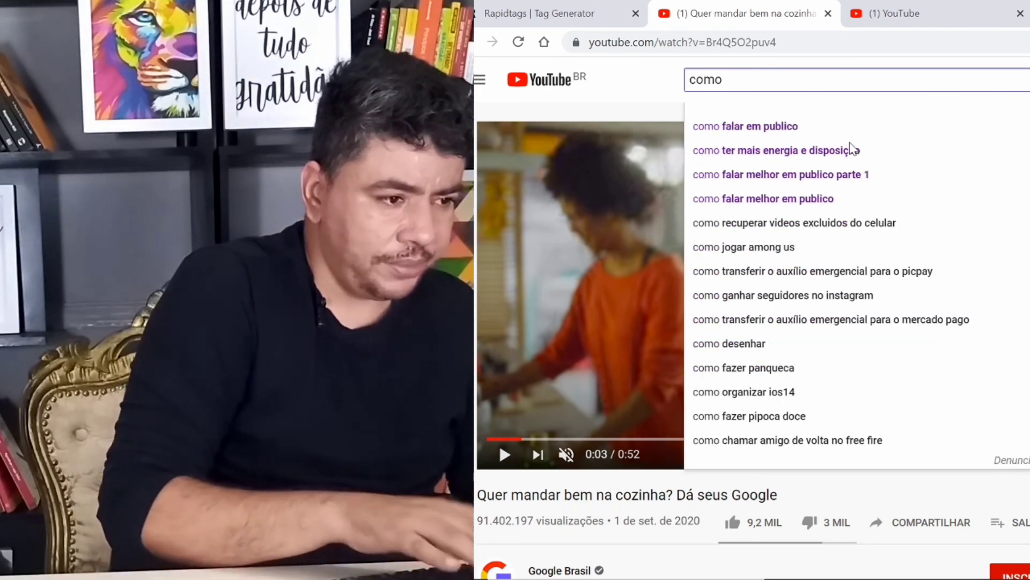
type("te")
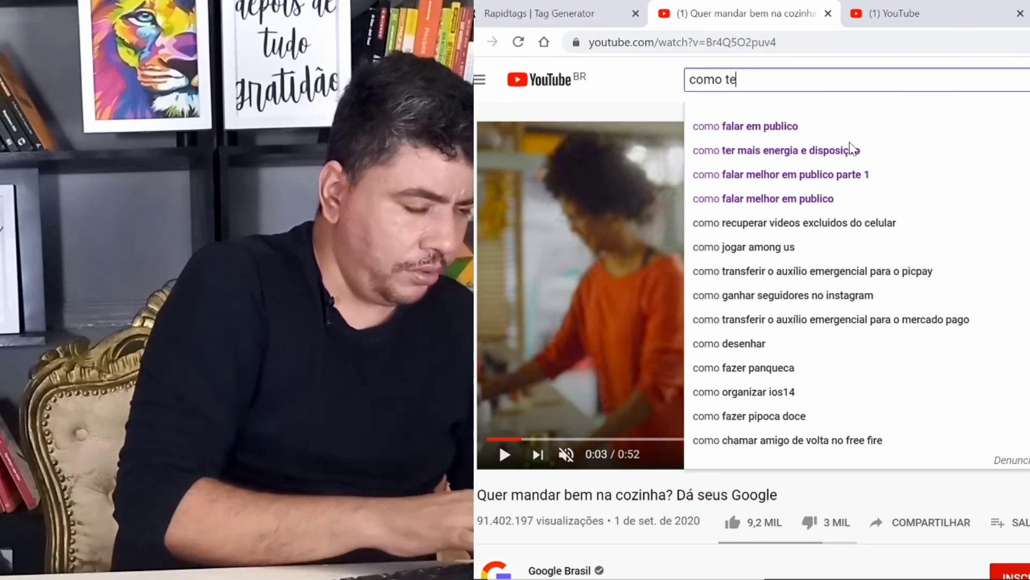
type("r um ca")
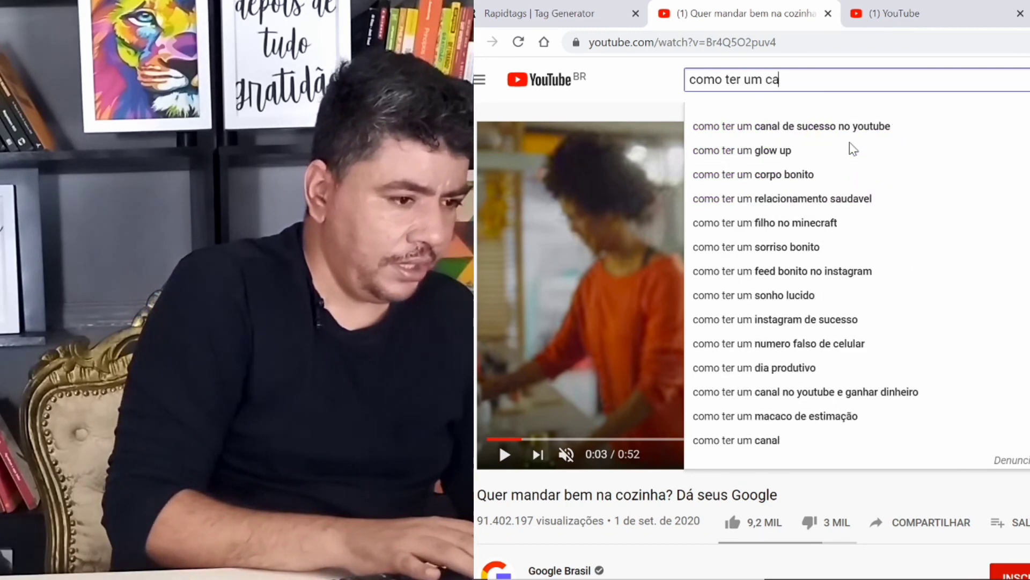
type("nal")
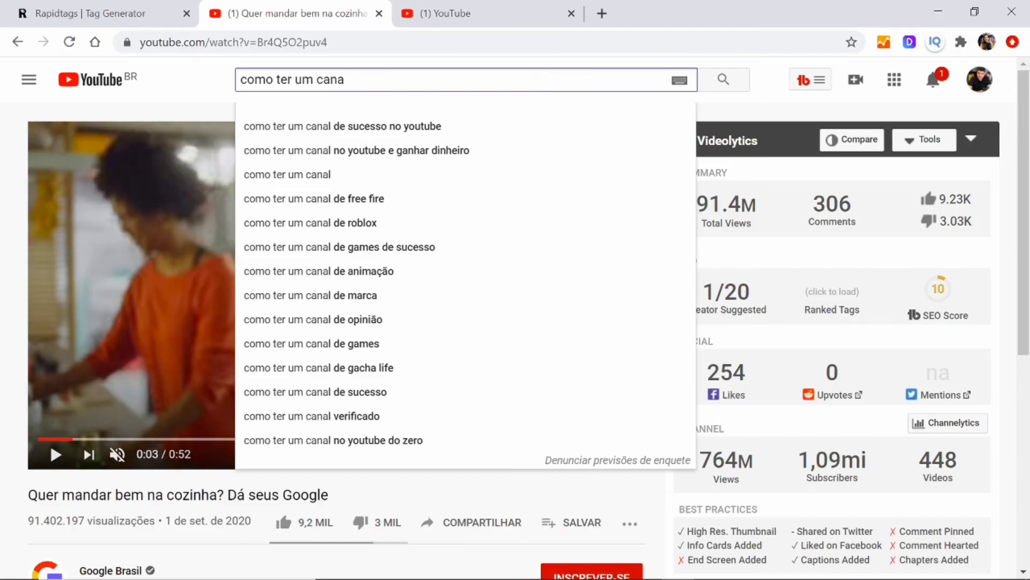
key("BackSpace")
key("BackSpace")
key("BackSpace")
key("BackSpace")
key("BackSpace")
key("BackSpace")
key("BackSpace")
key("BackSpace")
key("BackSpace")
key("BackSpace")
key("BackSpace")
key("BackSpace")
key("BackSpace")
key("BackSpace")
key("BackSpace")
key("BackSpace")
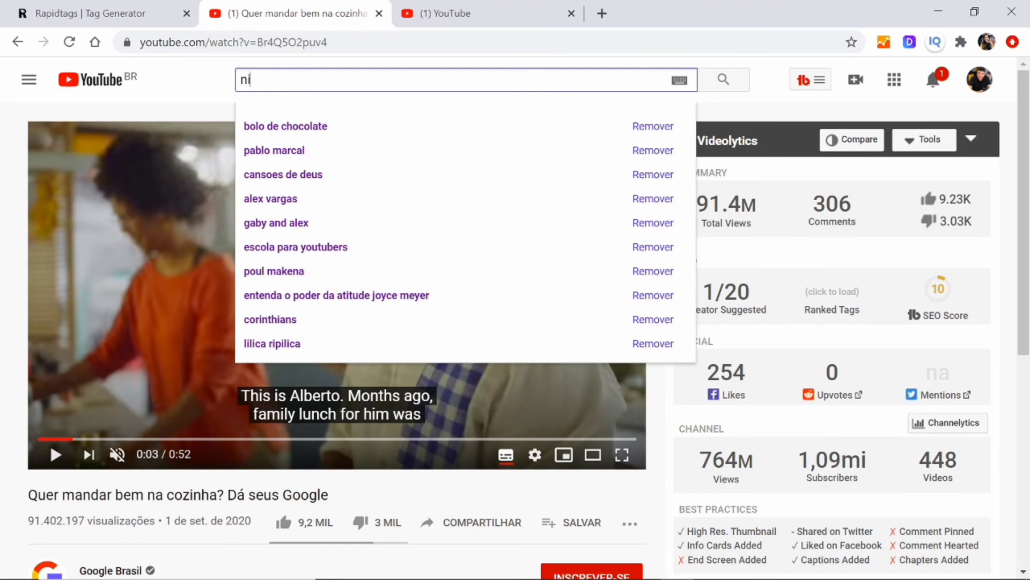
Look up YouTube's search suggestions for "ninecra" and clear the search field.
type("nin")
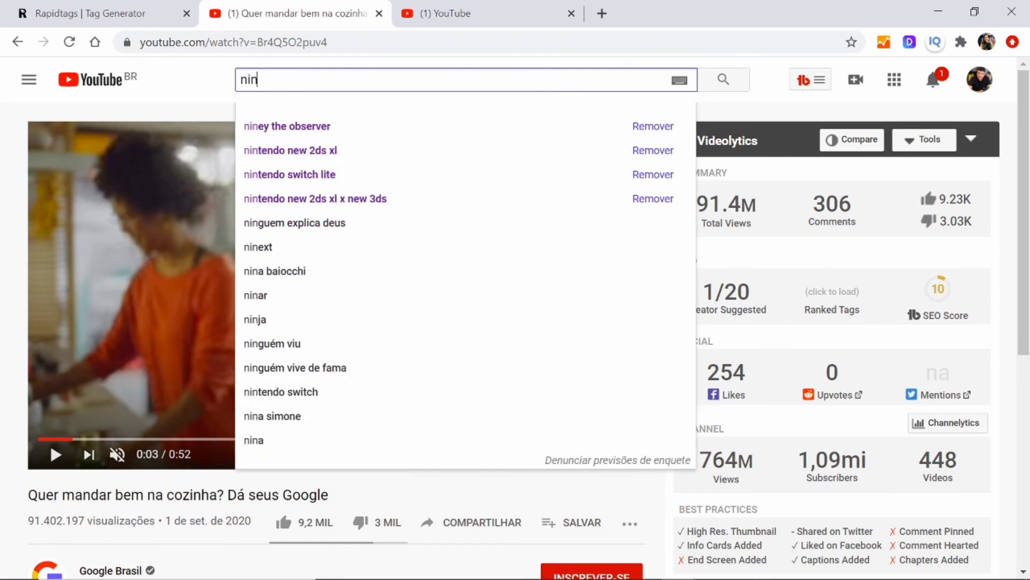
type("e")
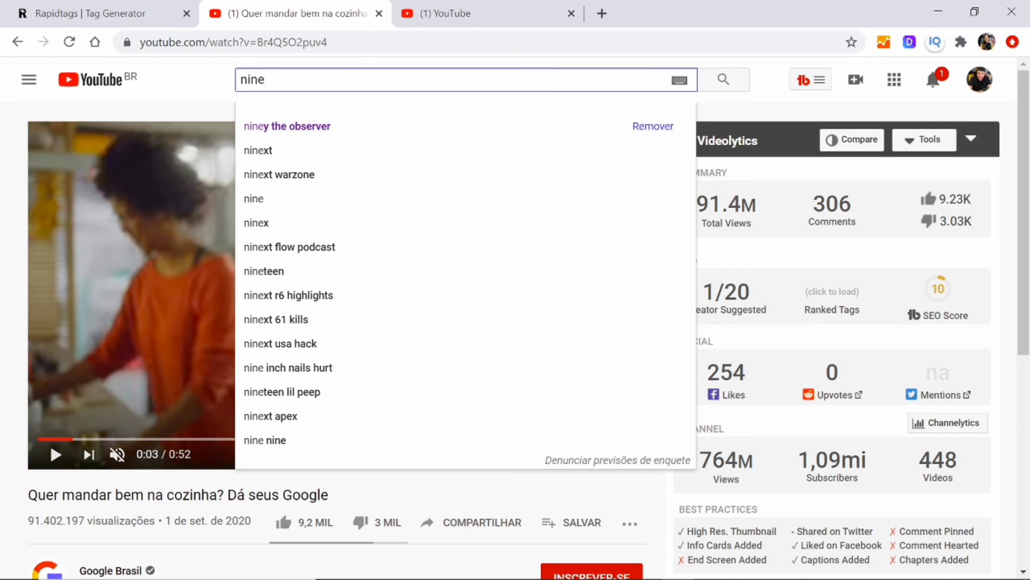
type("cra")
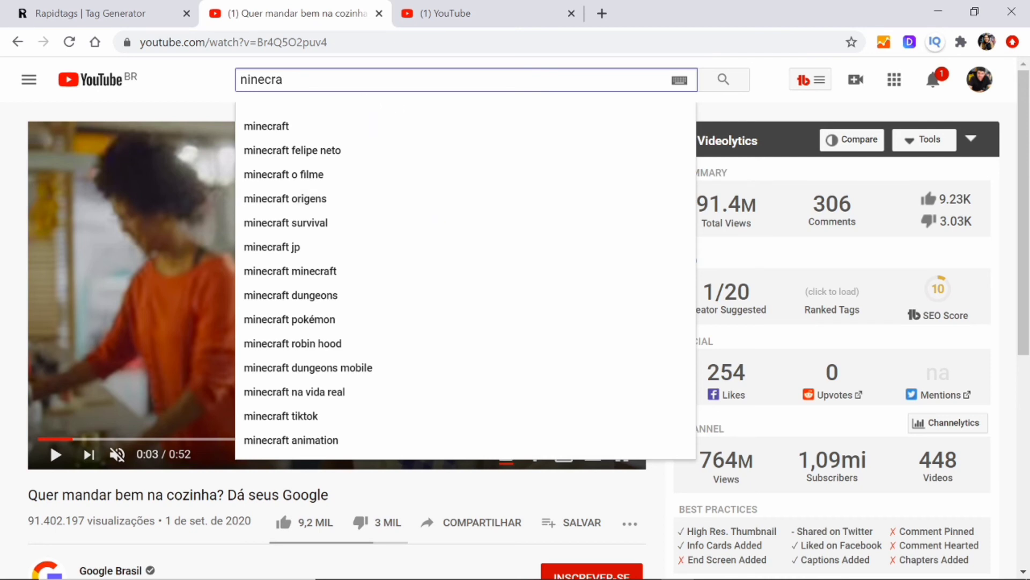
key("BackSpace")
key("BackSpace")
key("BackSpace")
key("BackSpace")
key("BackSpace")
key("BackSpace")
key("BackSpace")
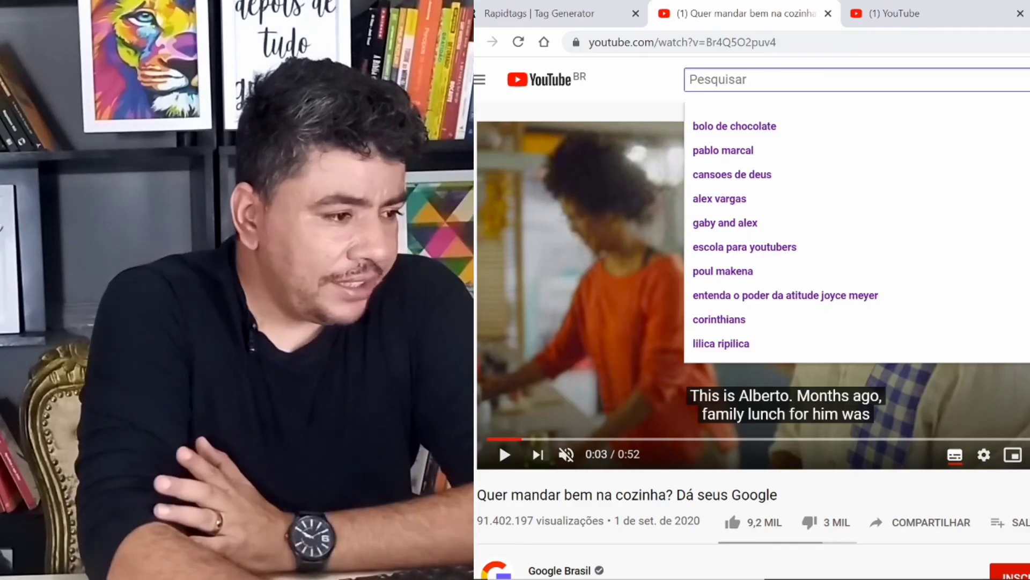
Look up YouTube's search suggestions for "como" and dismiss the suggestion list.
type("como")
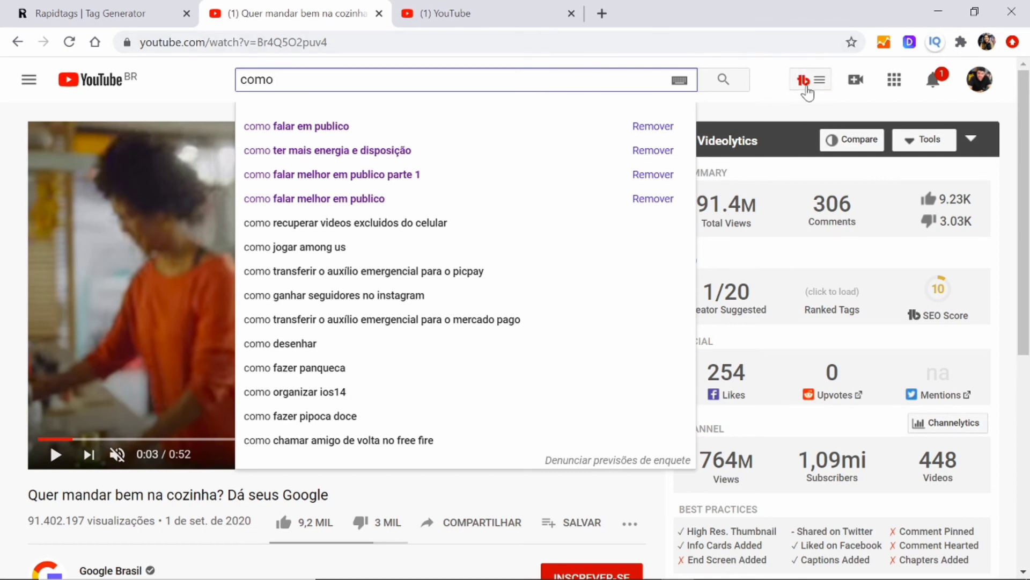
left_click(769, 79)
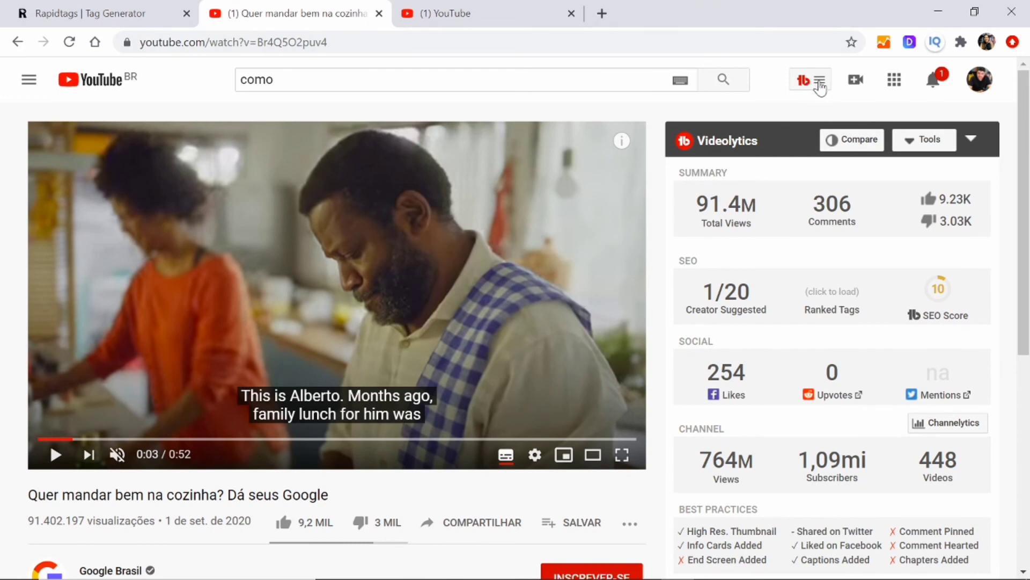
Examine the Videolytics figures for the video, including its summary, SEO, social, channel and tag sections.
scroll(759, 141, "down", 2)
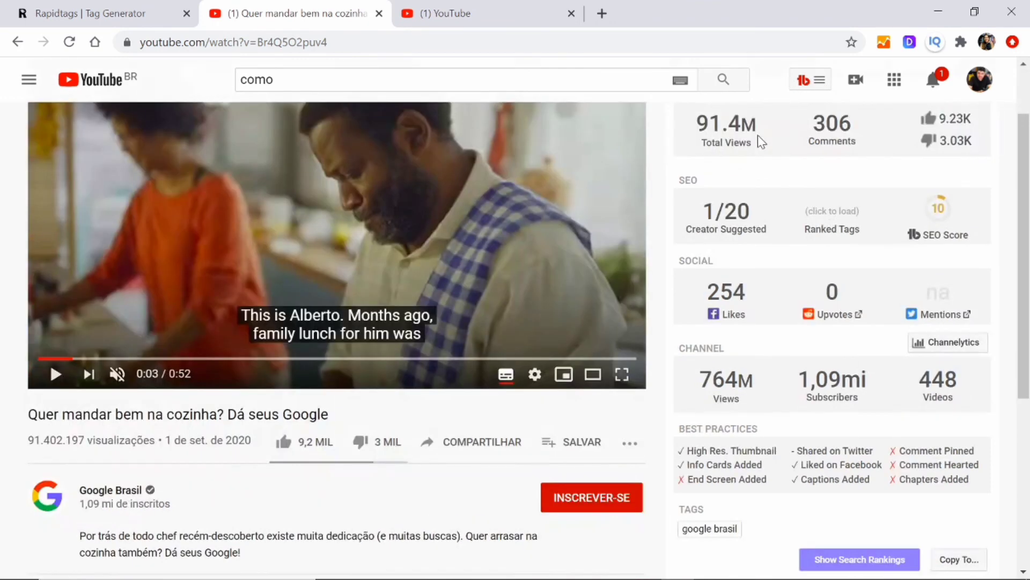
scroll(762, 153, "up", 2)
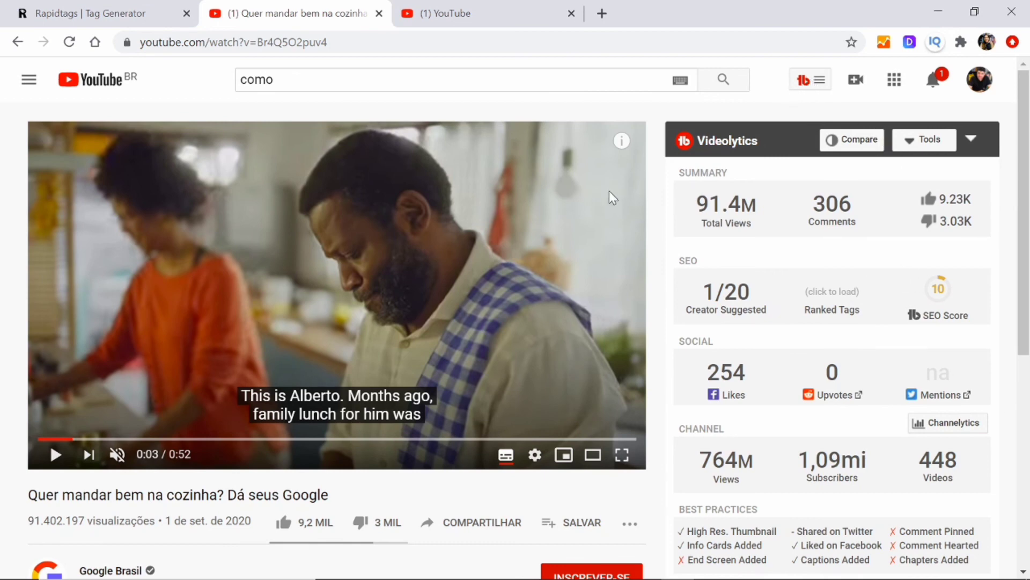
left_click_drag(1025, 176, 1026, 219)
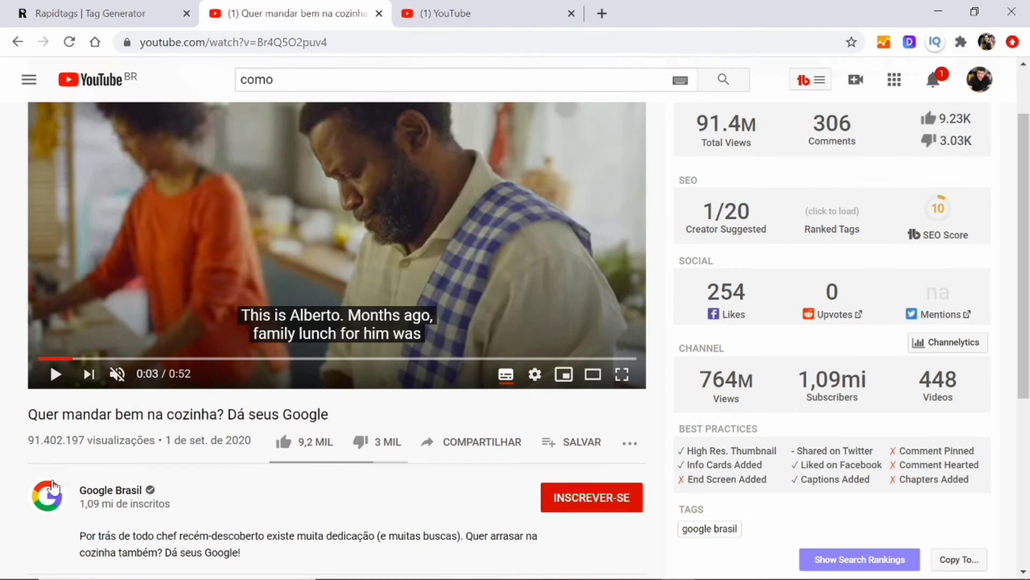
mouse_move(726, 137)
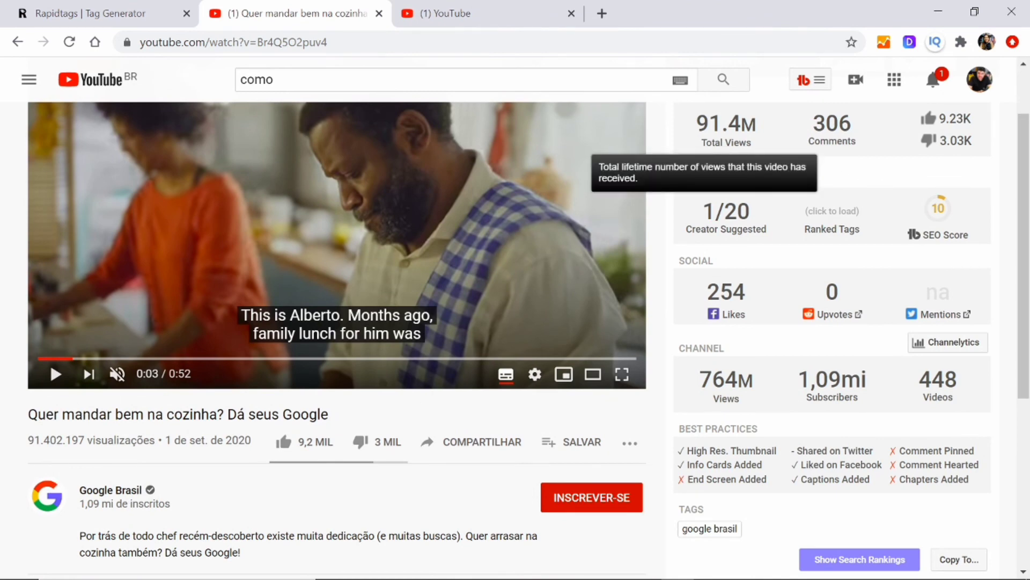
scroll(927, 257, "up", 1)
mouse_move(927, 225)
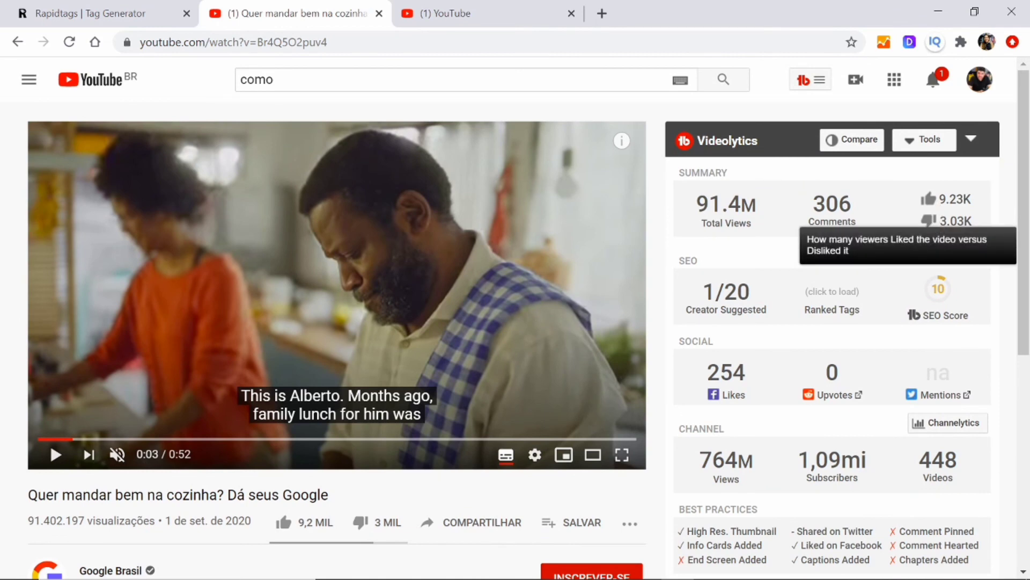
scroll(1001, 211, "down", 1)
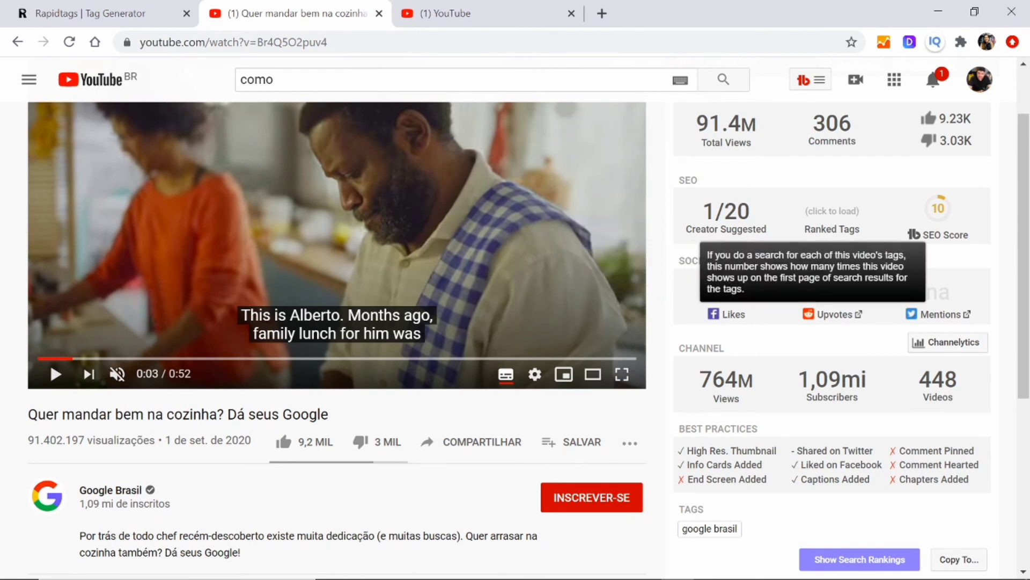
mouse_move(965, 220)
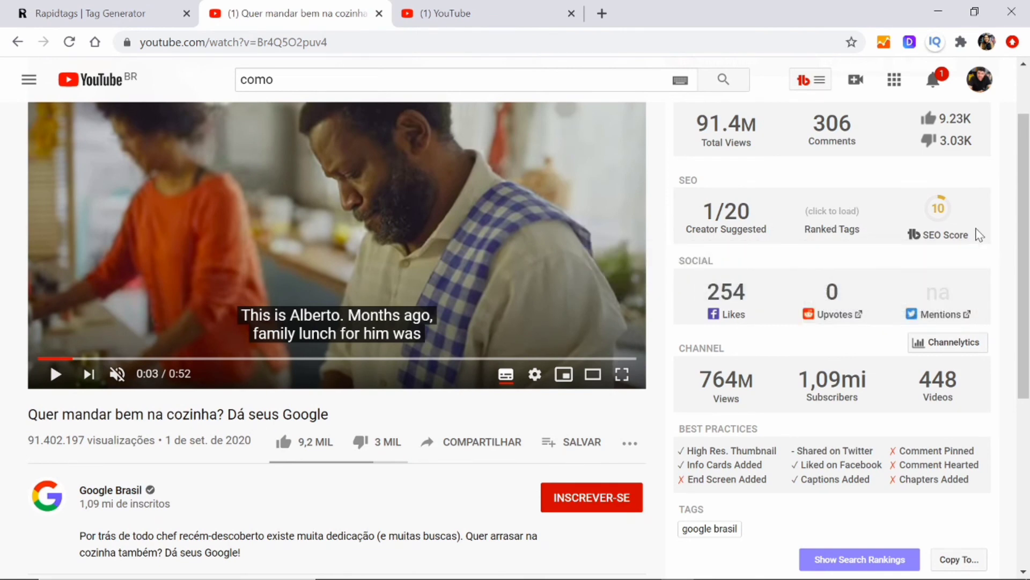
scroll(746, 202, "down", 1)
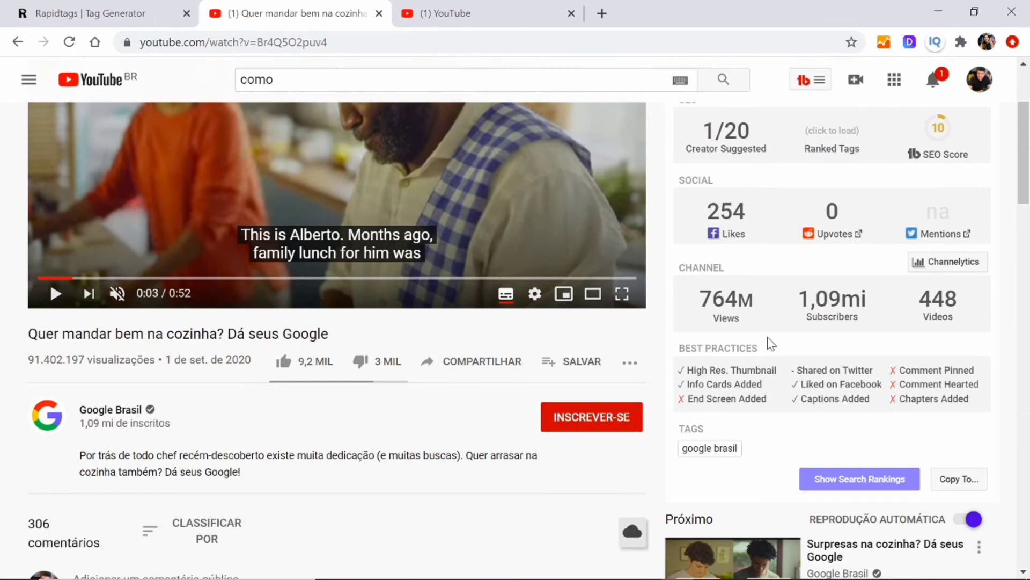
mouse_move(771, 341)
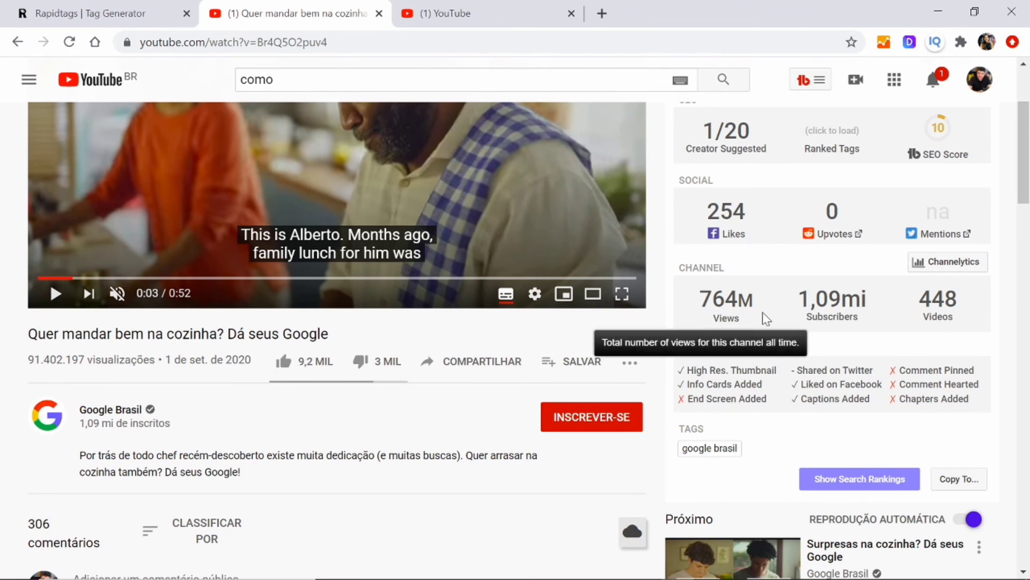
scroll(762, 312, "up", 3)
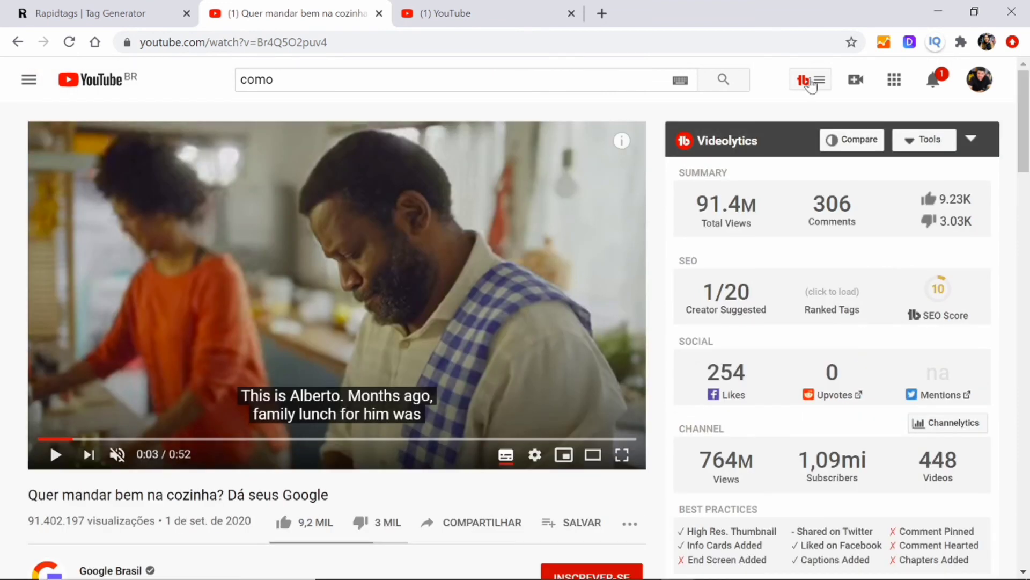
Open TubeBuddy's Keyword Explorer and explore the keyword "marketing digital".
left_click(810, 82)
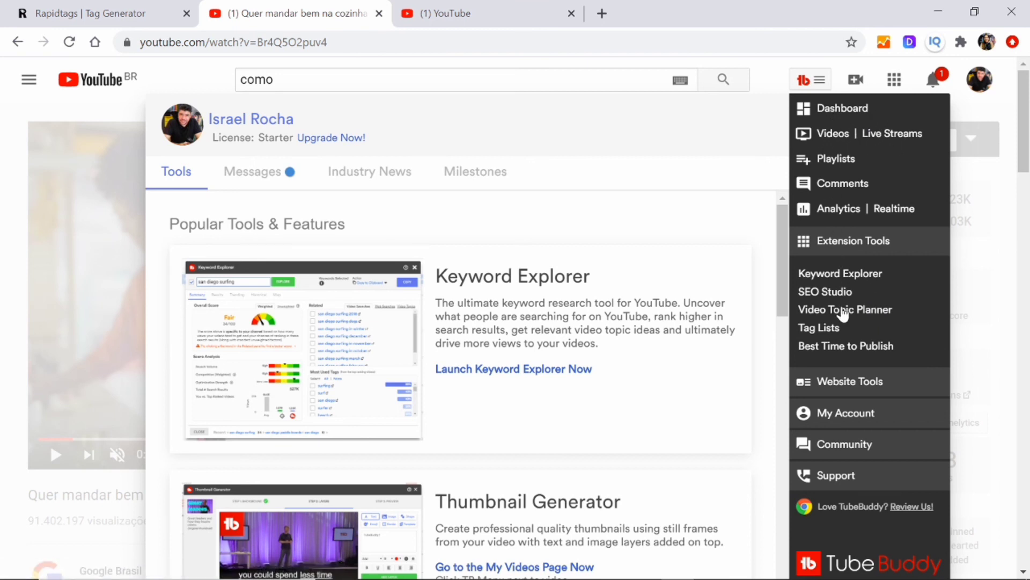
left_click(857, 274)
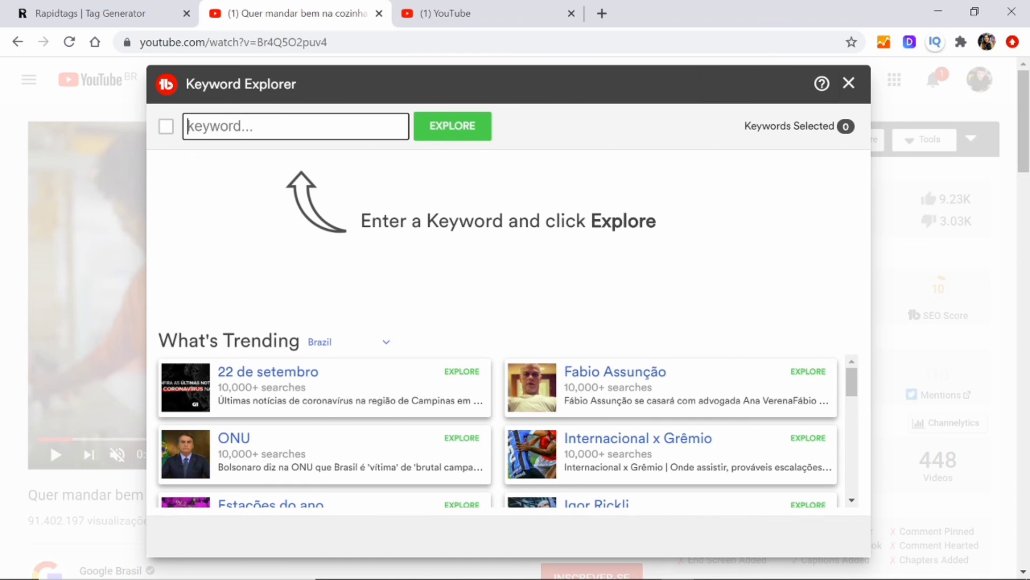
type("marketin digita")
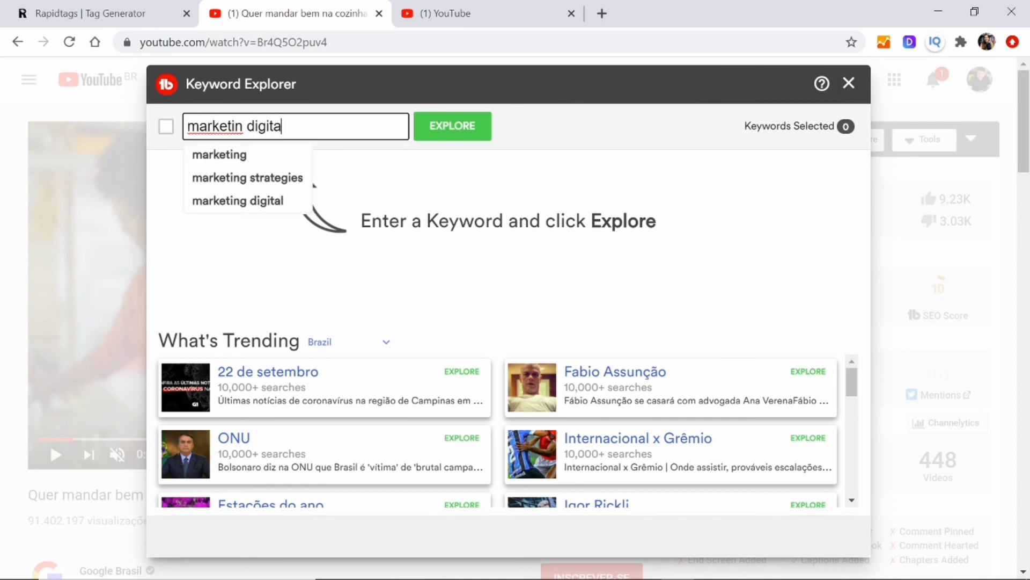
type("l")
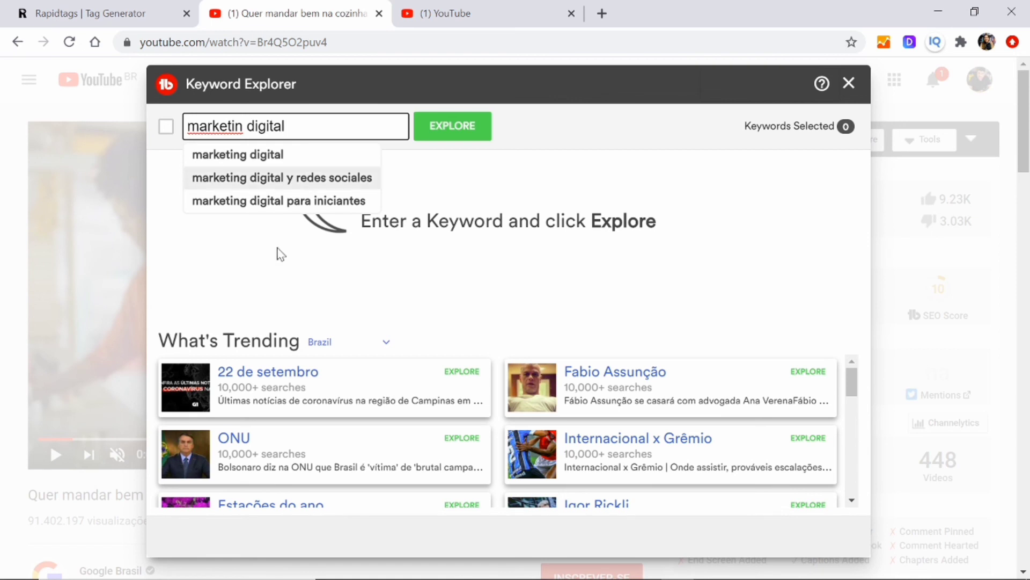
left_click(446, 134)
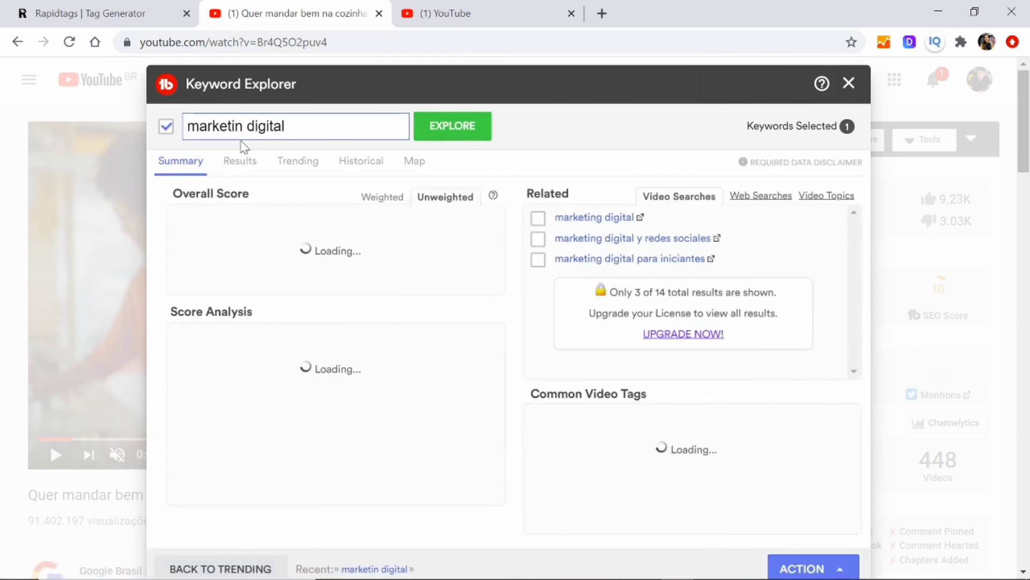
left_click(250, 127)
type("g")
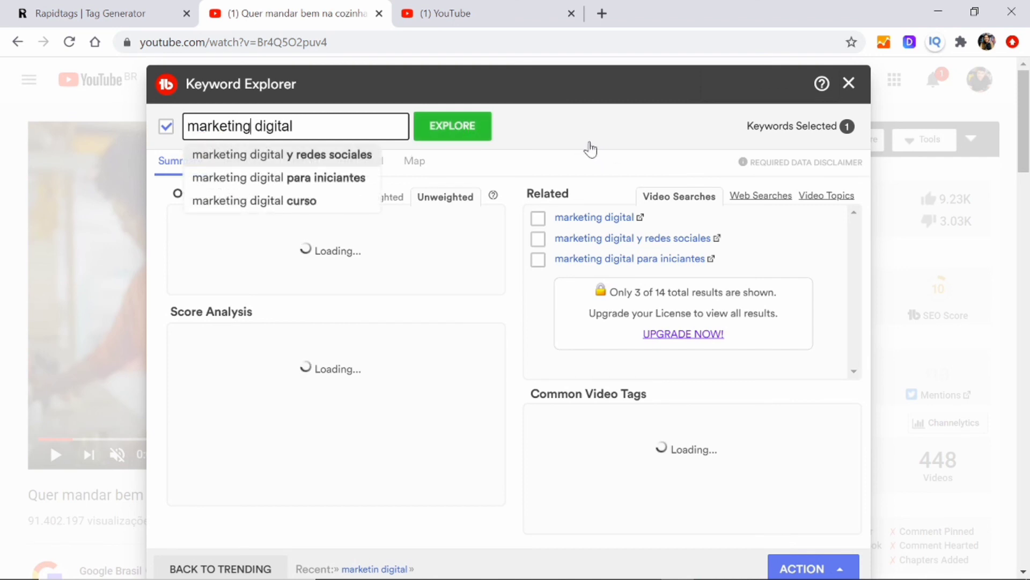
key("Return")
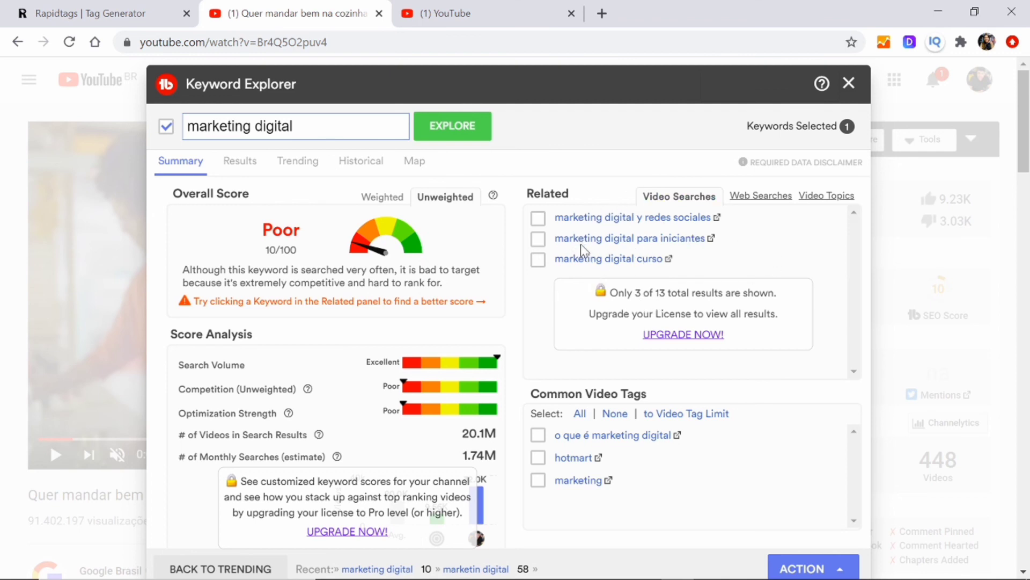
Translate the page into Portuguese and try to view the keyword's weighted overall score.
right_click(591, 138)
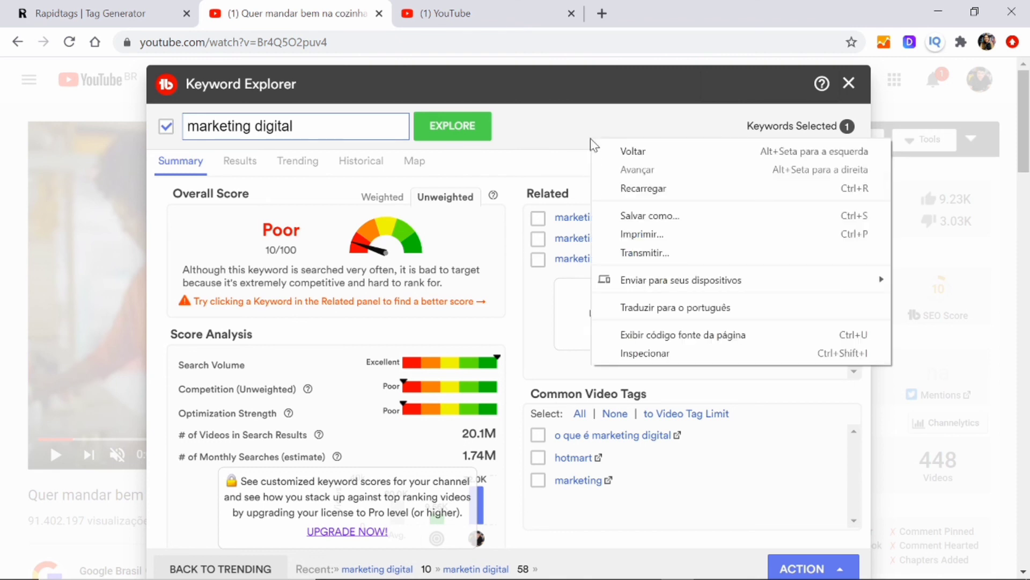
left_click(697, 304)
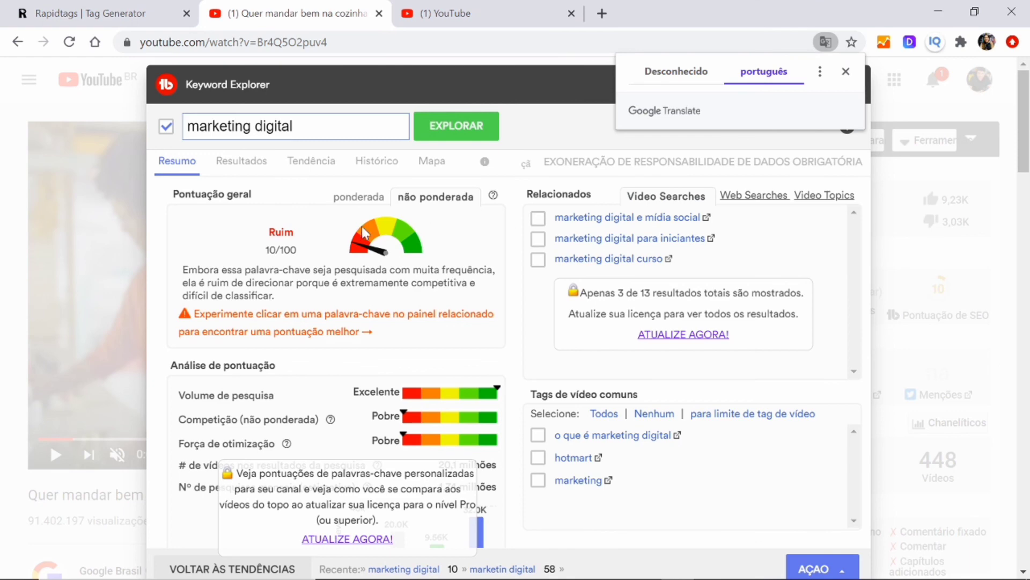
left_click(359, 200)
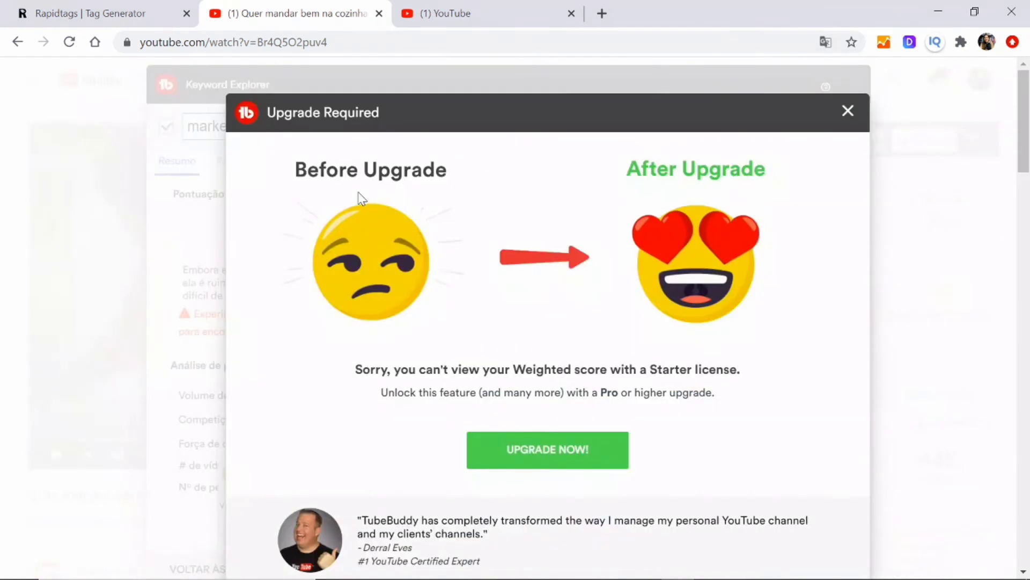
left_click(844, 115)
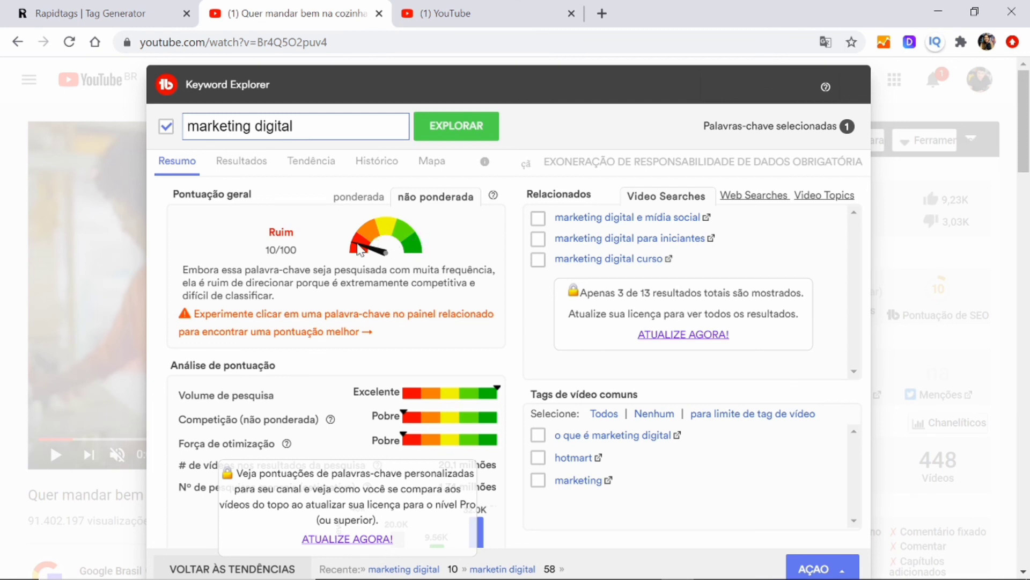
Replace the keyword with "enroll app" and explore it in the Keyword Explorer.
left_click(293, 126)
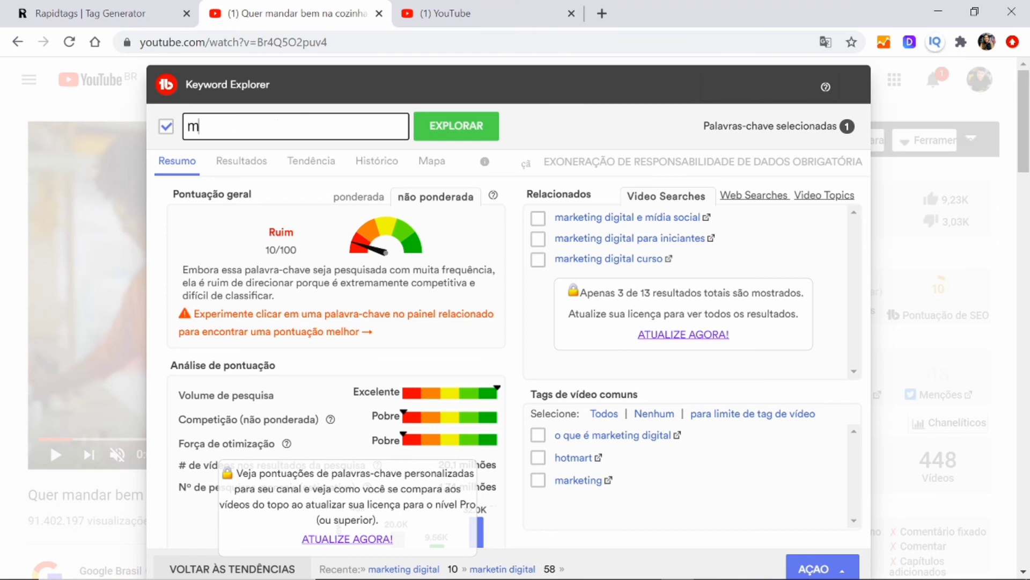
key("BackSpace")
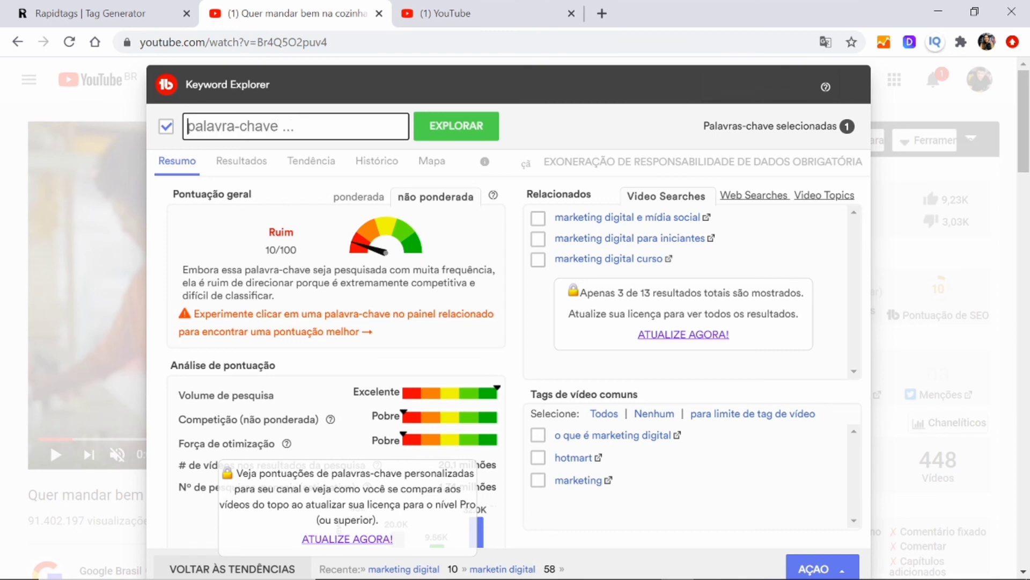
type("en")
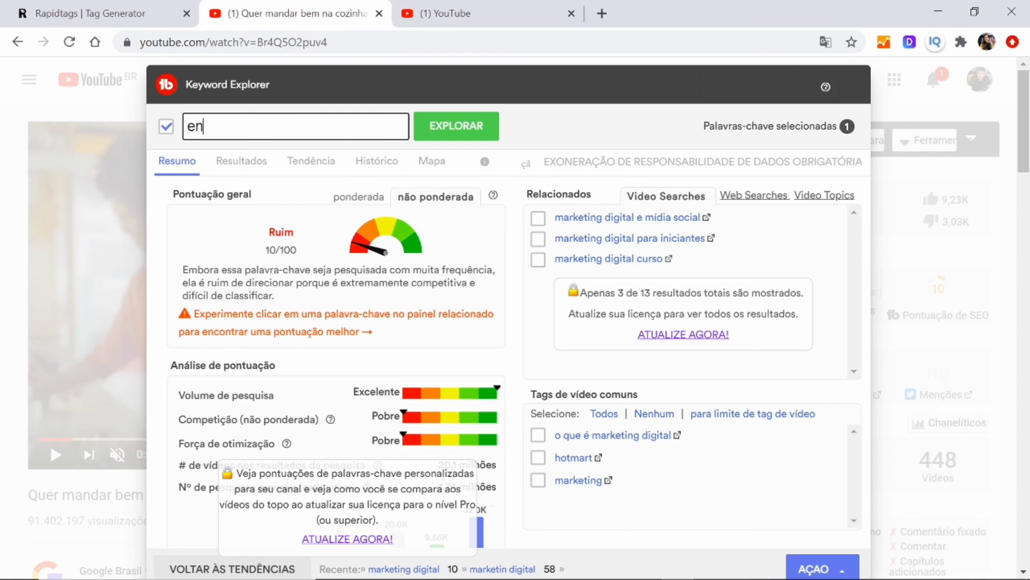
type("roll")
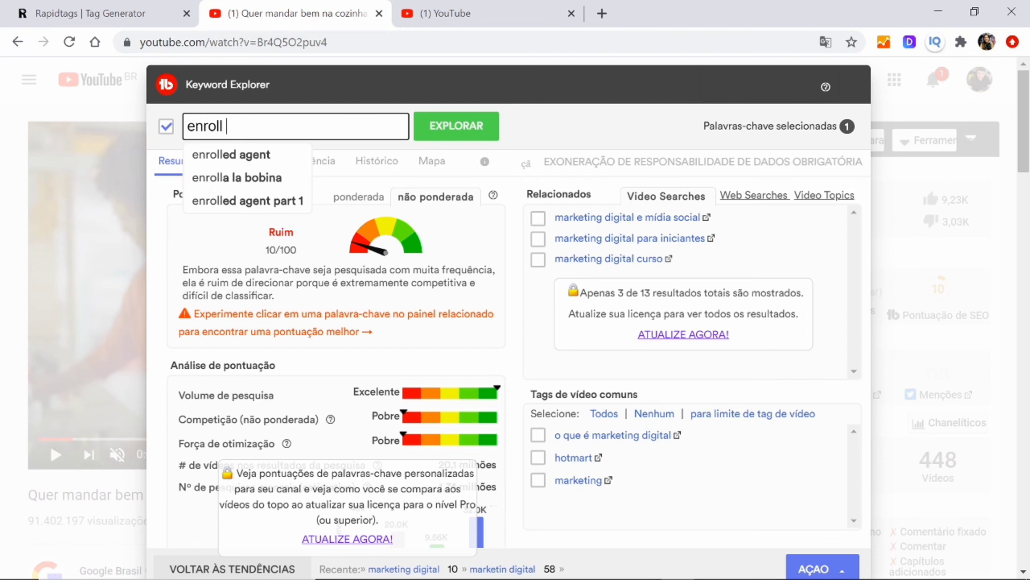
type(" app")
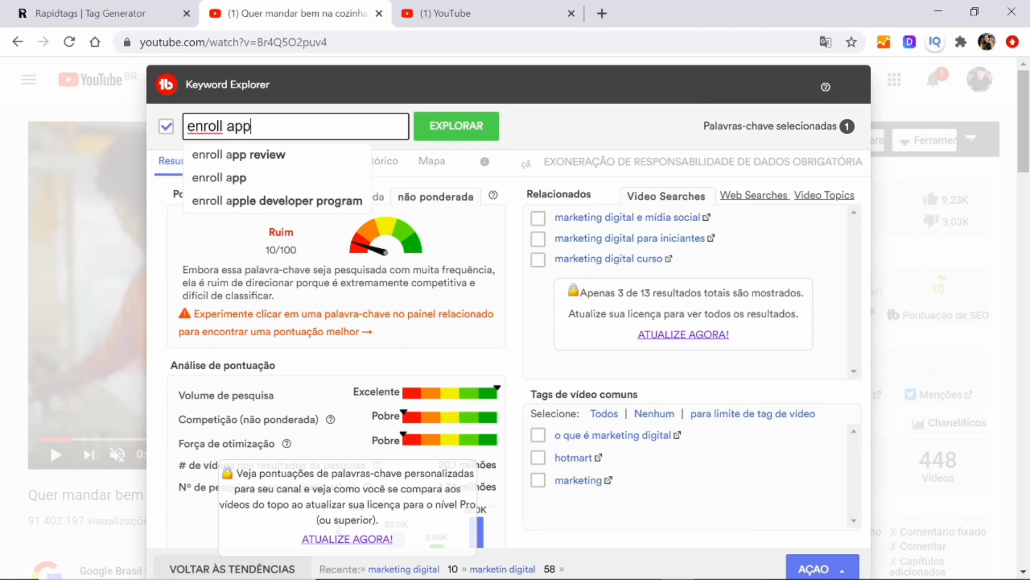
left_click(448, 134)
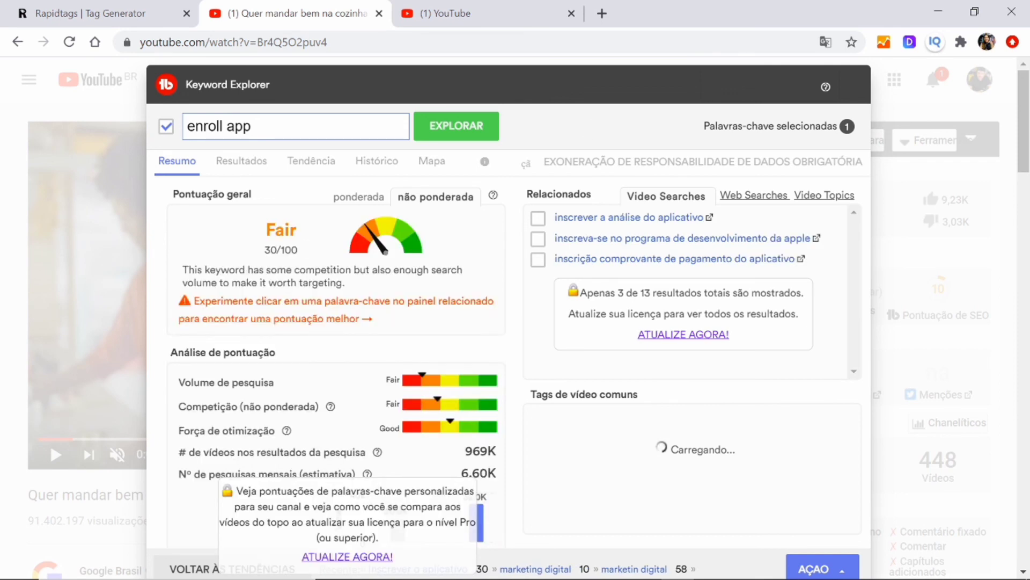
right_click(214, 231)
left_click(203, 220)
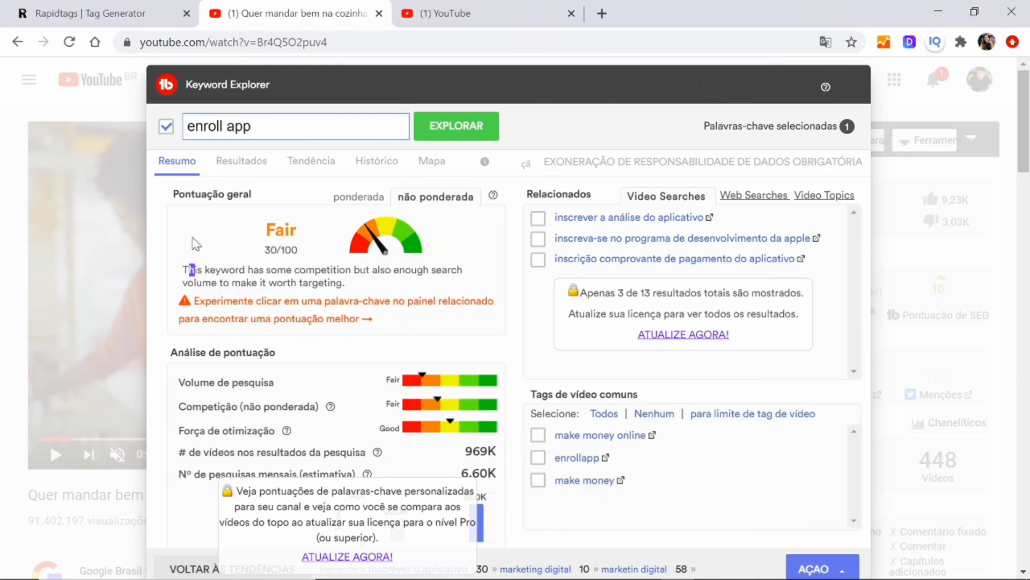
right_click(205, 234)
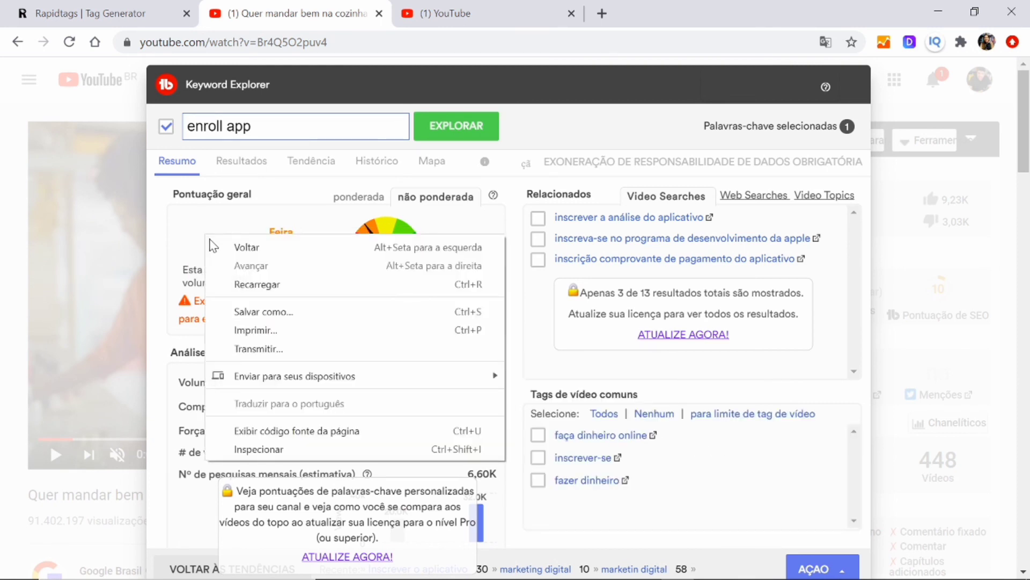
left_click(189, 232)
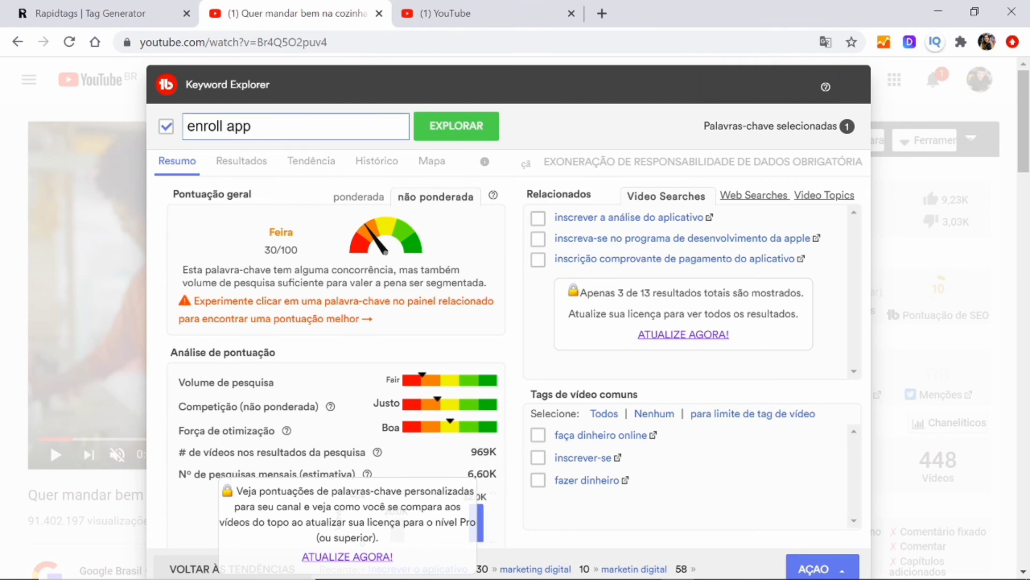
Replace the keyword with "feijoada" and explore its overall score and related keywords.
left_click(251, 126)
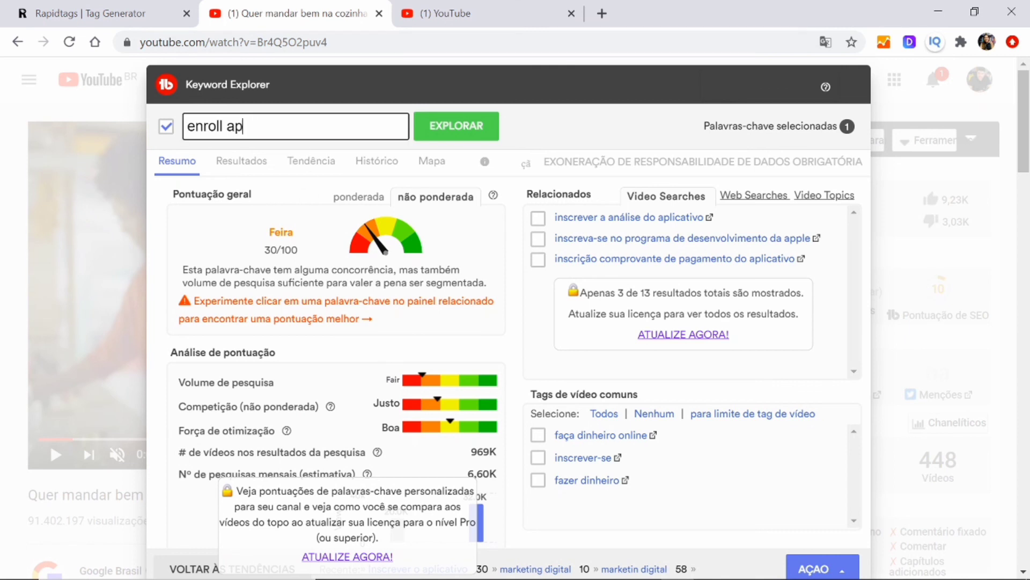
key("BackSpace")
key("BackSpace")
key("BackSpace")
key("BackSpace")
key("BackSpace")
key("BackSpace")
key("BackSpace")
key("BackSpace")
key("BackSpace")
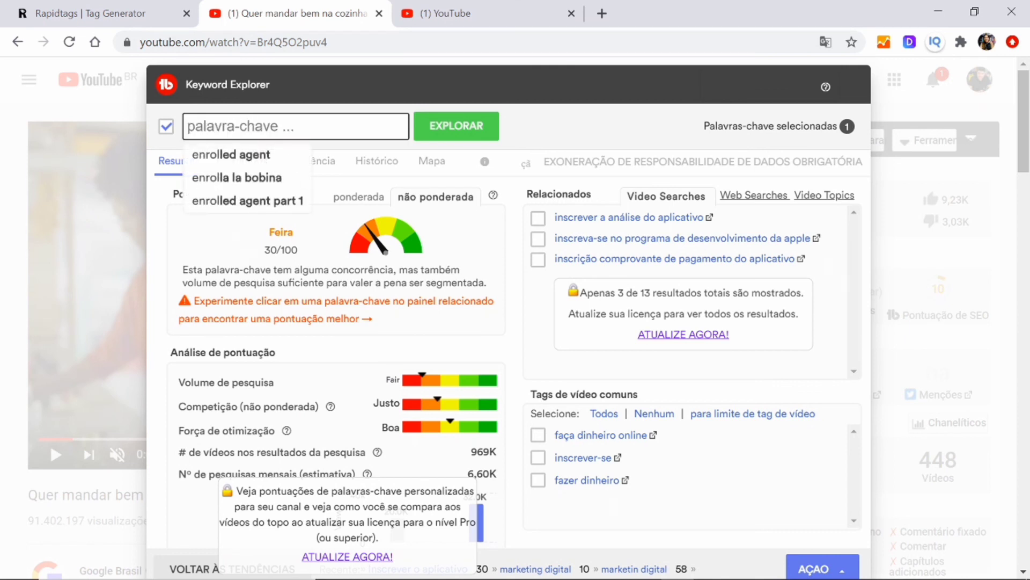
type("f")
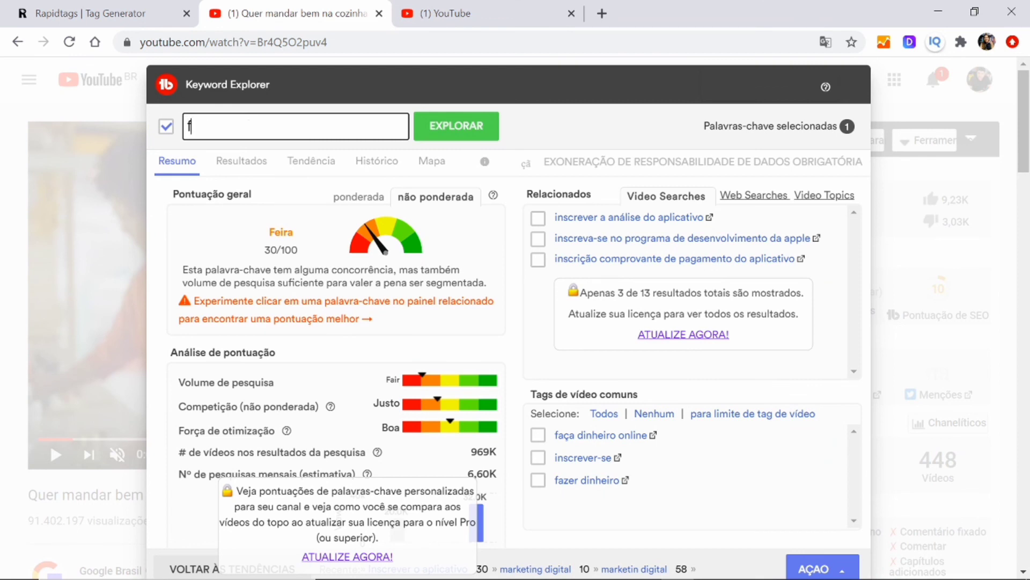
type("eijoada")
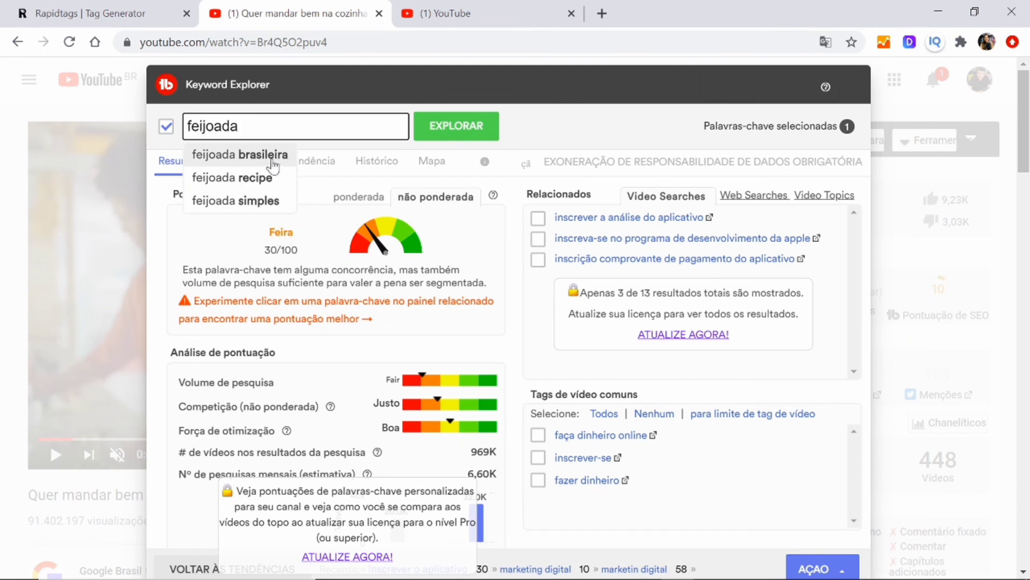
key("Down")
key("Down")
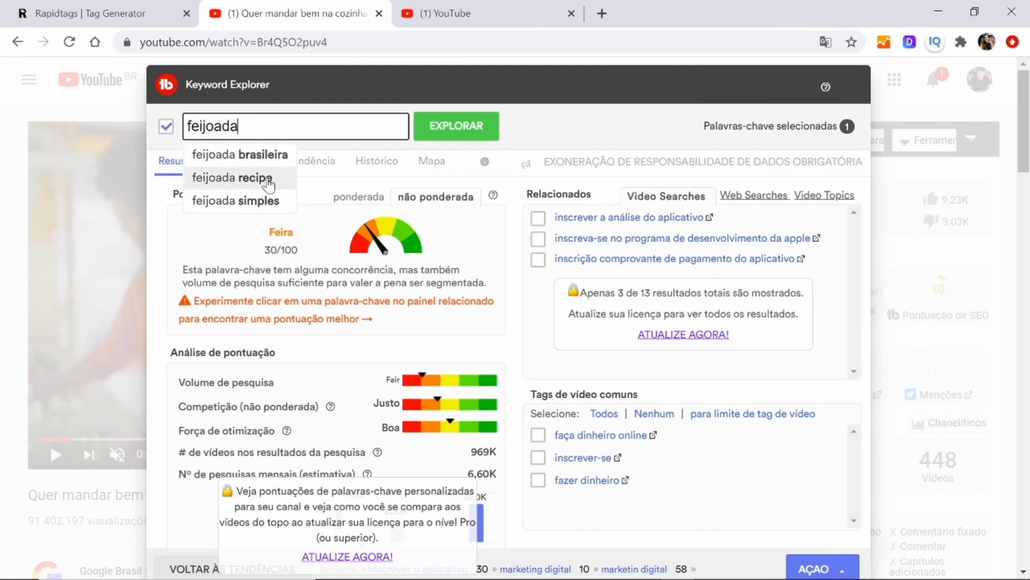
left_click(443, 129)
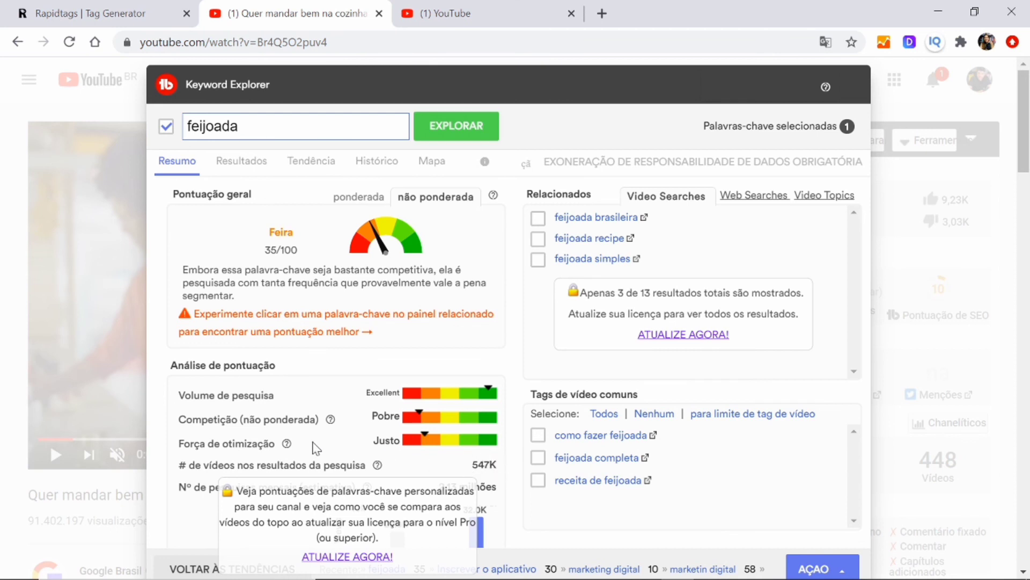
Explore the suggested keyword "feijoada brasileira" and view its ranked search results.
left_click(538, 218)
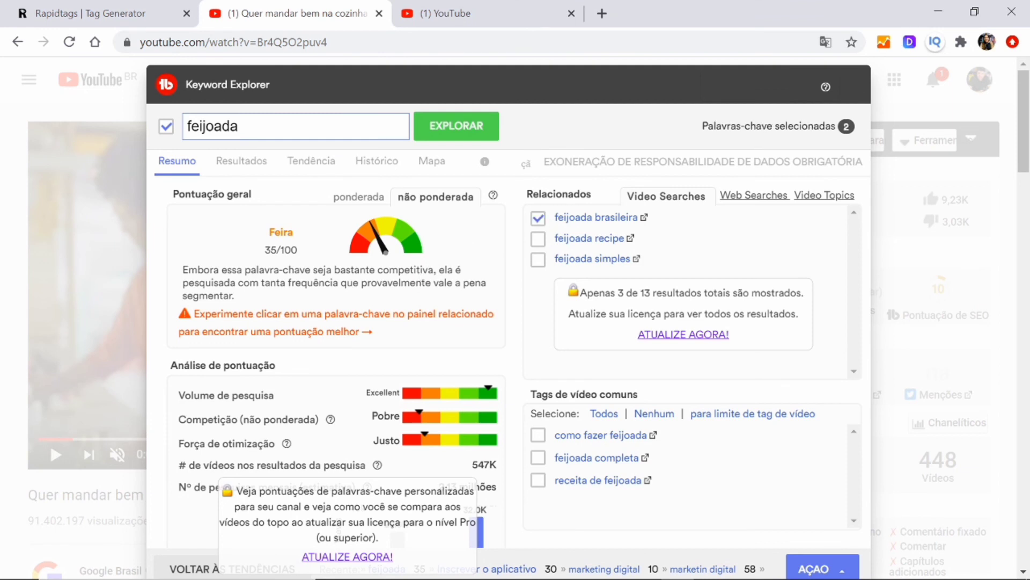
left_click(538, 217)
left_click(287, 124)
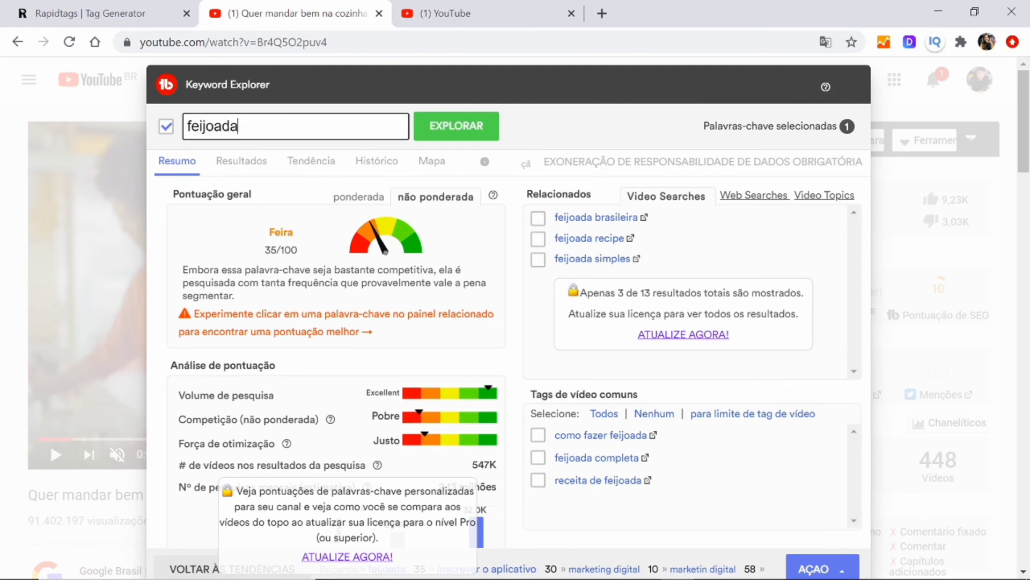
type("b")
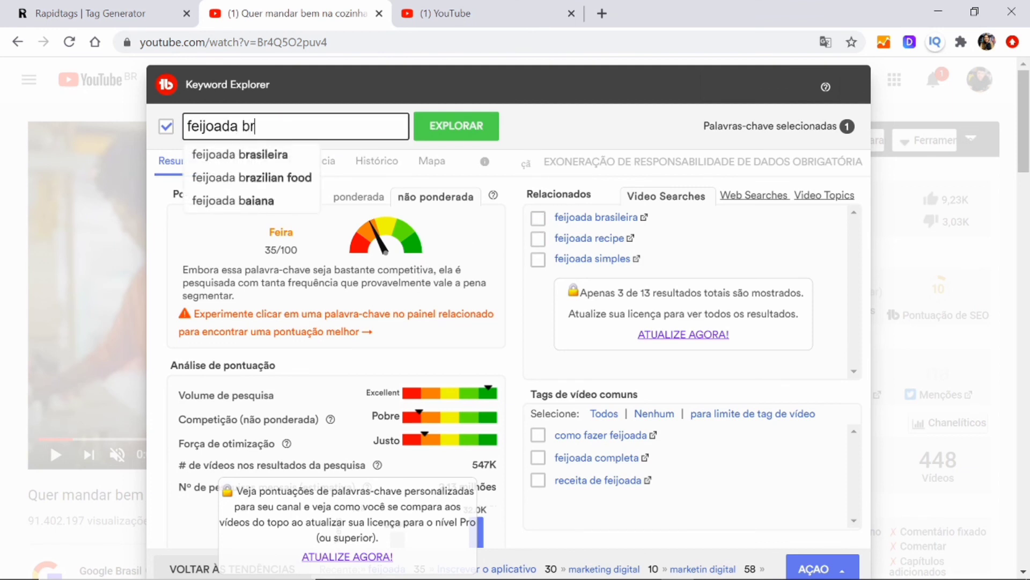
type("r")
left_click(264, 156)
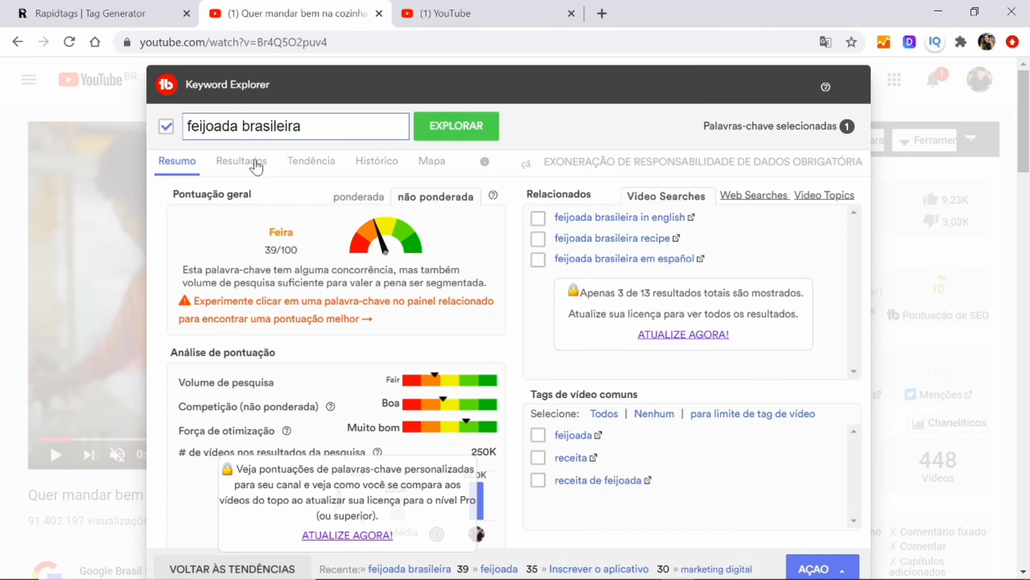
left_click(239, 164)
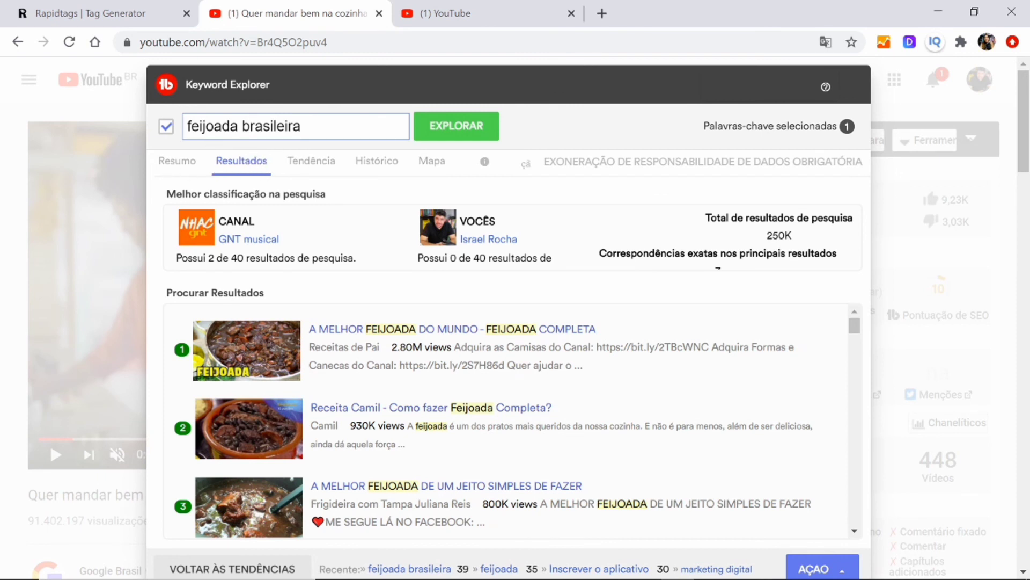
Explore the keyword "enroll app" again in place of the feijoada keyword and view its history.
left_click(300, 126)
key("BackSpace")
key("BackSpace")
key("BackSpace")
key("BackSpace")
key("BackSpace")
key("BackSpace")
key("BackSpace")
key("BackSpace")
key("BackSpace")
key("BackSpace")
key("BackSpace")
key("BackSpace")
key("BackSpace")
key("BackSpace")
key("BackSpace")
key("BackSpace")
key("BackSpace")
key("BackSpace")
key("BackSpace")
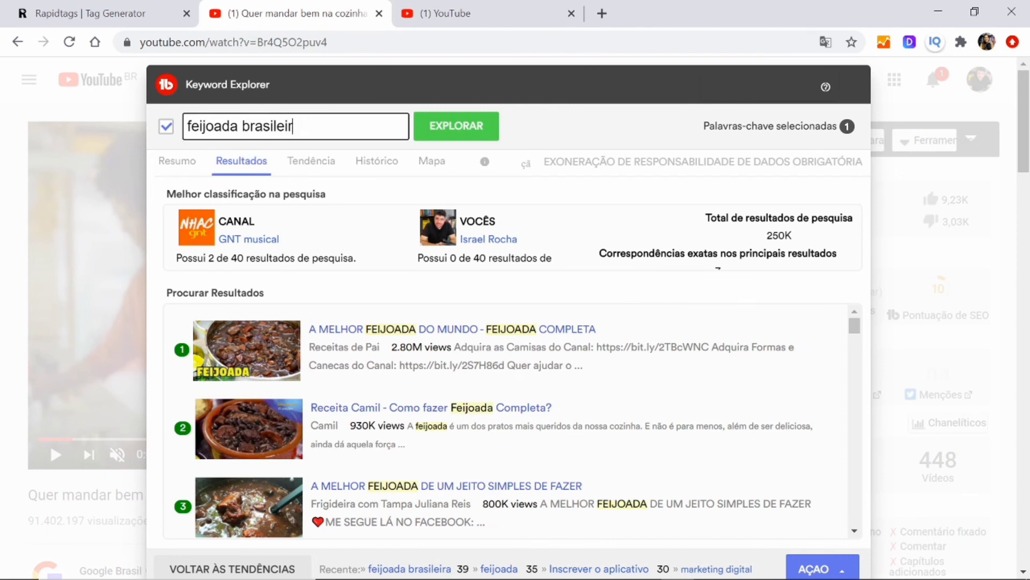
type("e")
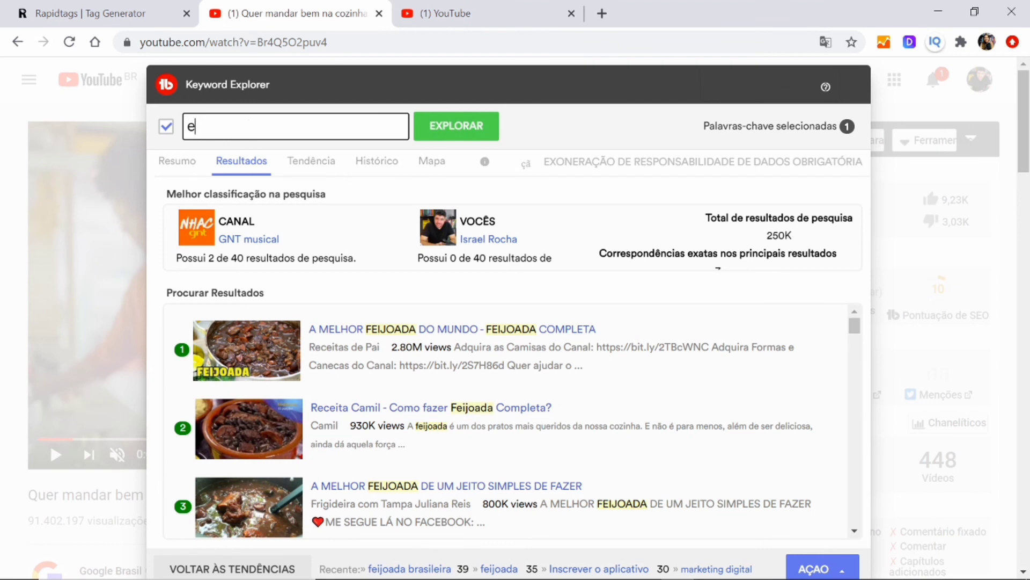
type("nroll")
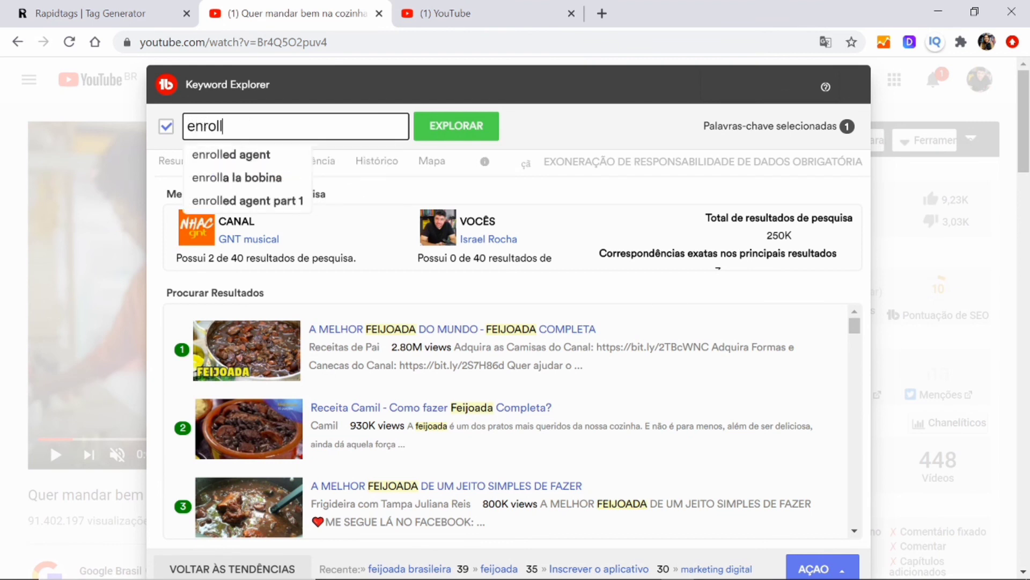
type(" app")
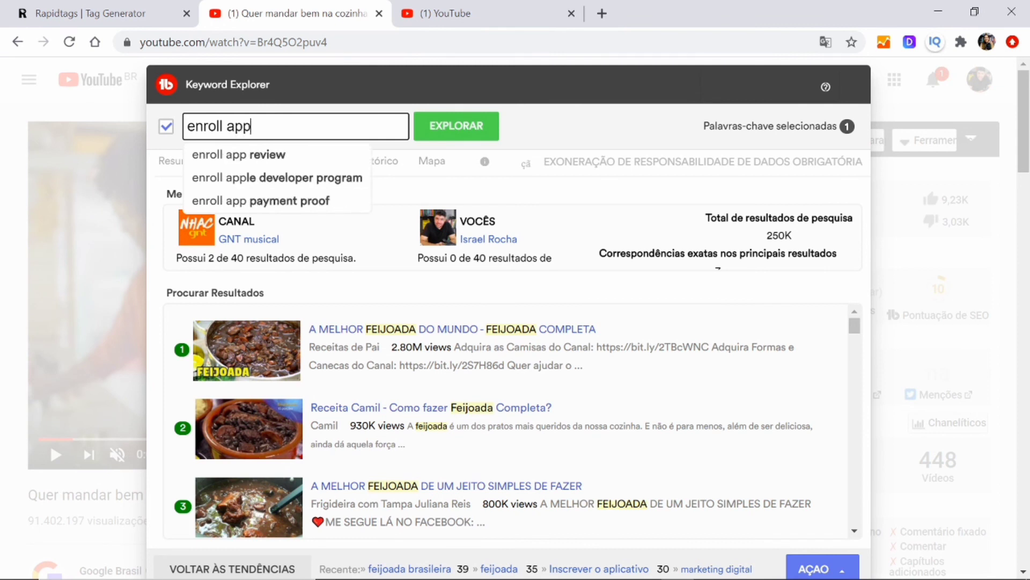
left_click(448, 128)
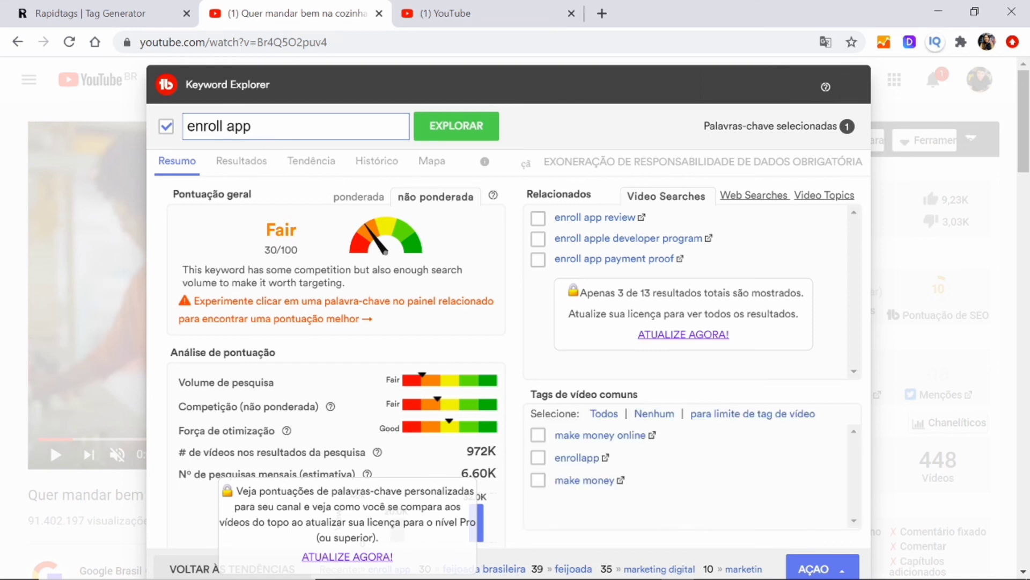
left_click(354, 163)
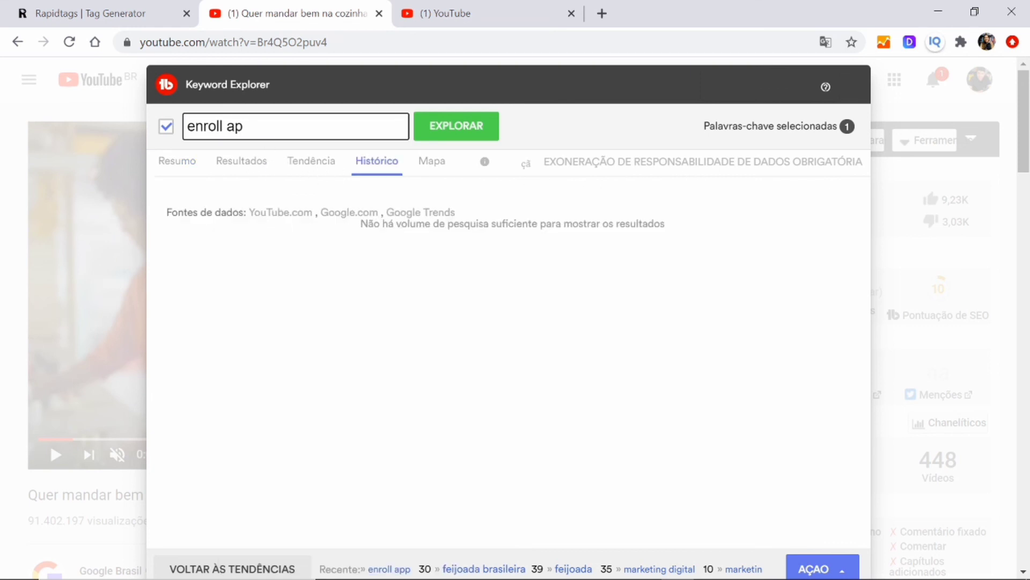
Explore the suggested keyword "dinheiro online como ganhar", found through "dinheiro online", and view its ranked search results.
key("BackSpace")
key("BackSpace")
key("BackSpace")
key("BackSpace")
key("BackSpace")
key("BackSpace")
key("BackSpace")
key("BackSpace")
key("BackSpace")
type("dinheiro on")
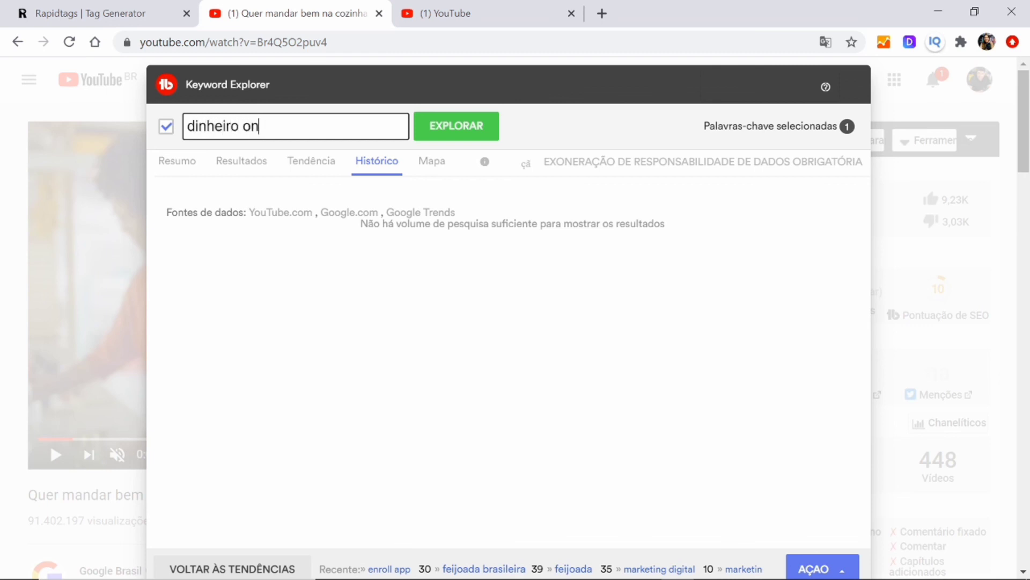
type("line")
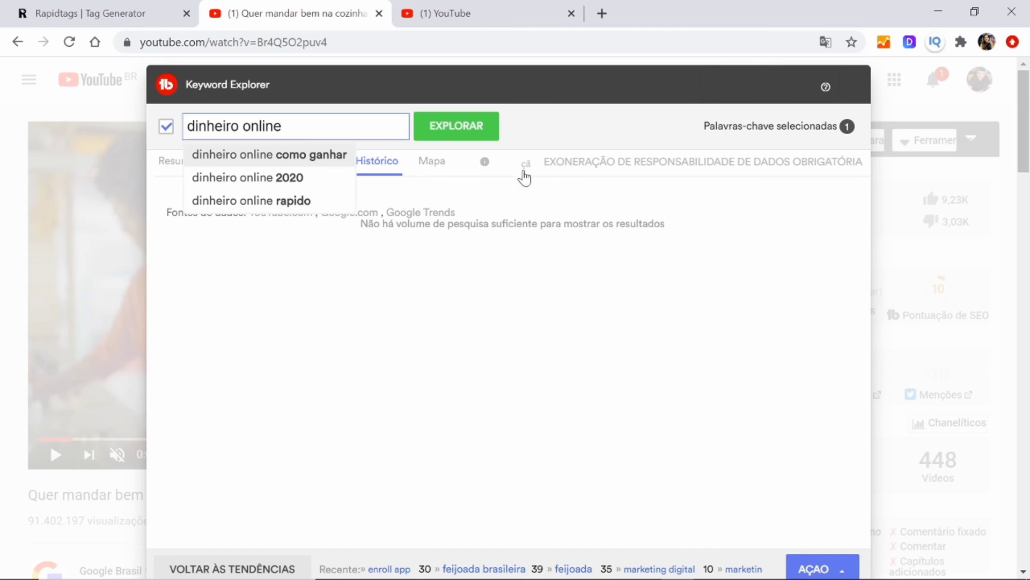
key("Return")
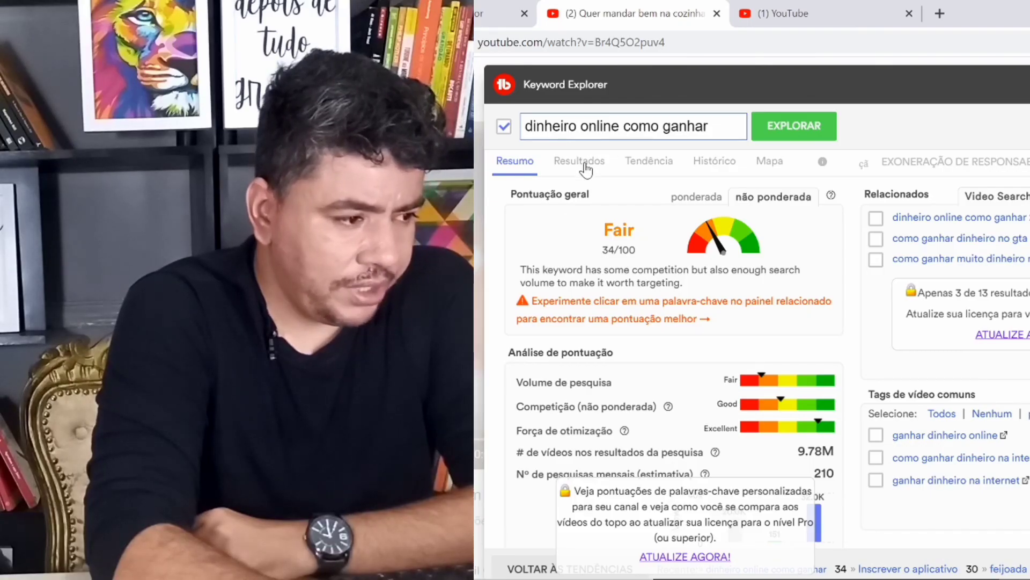
left_click(586, 166)
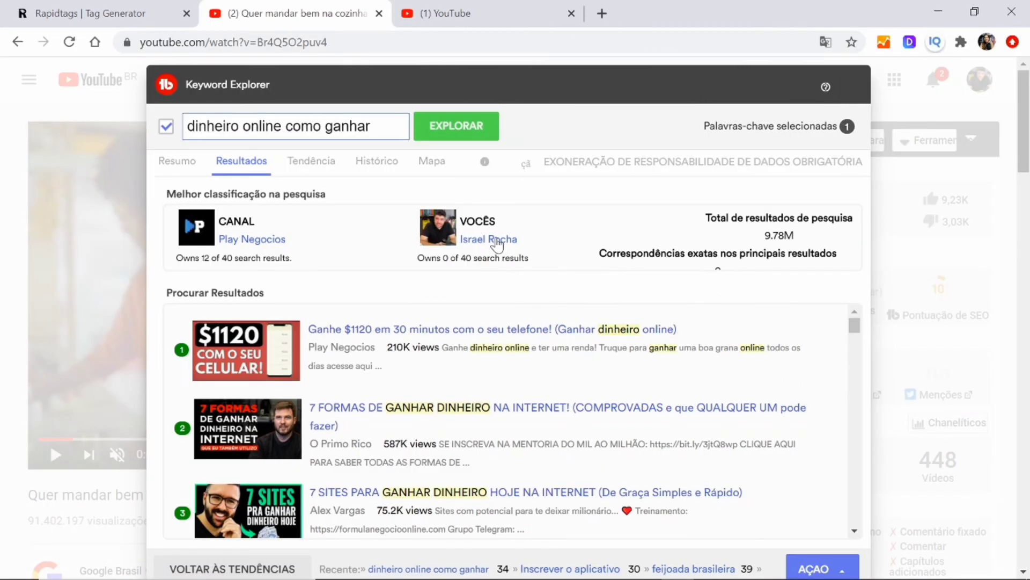
Open your own channel from the ranking results and examine its Channelytics statistics, channel keywords and uploaded videos.
left_click(612, 222)
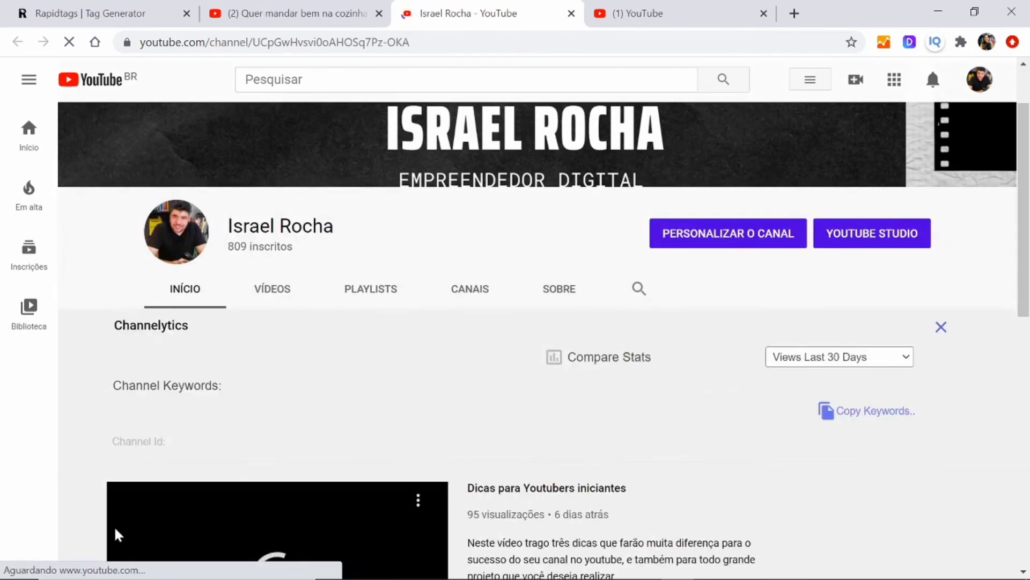
scroll(134, 467, "down", 2)
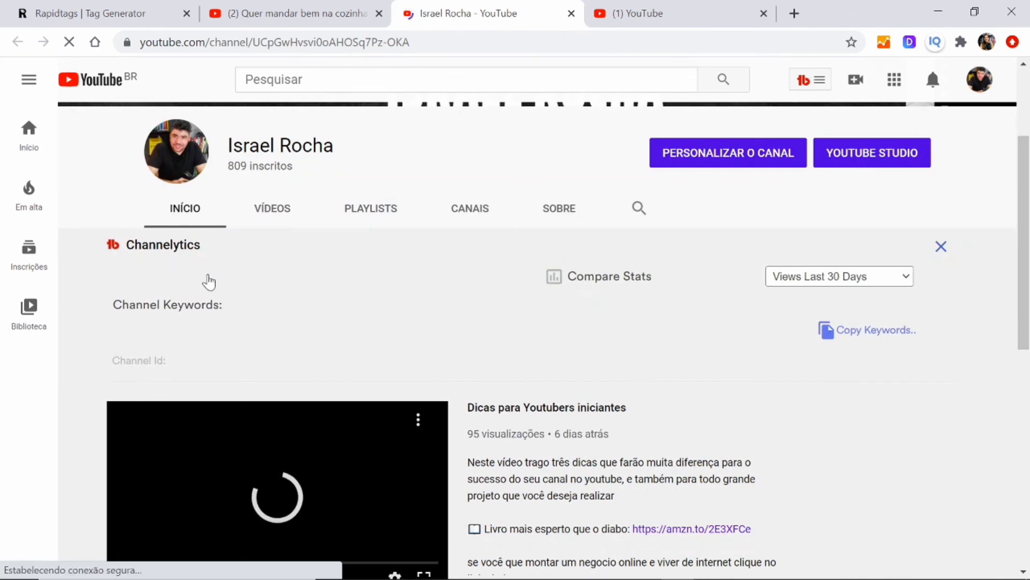
scroll(129, 456, "down", 3)
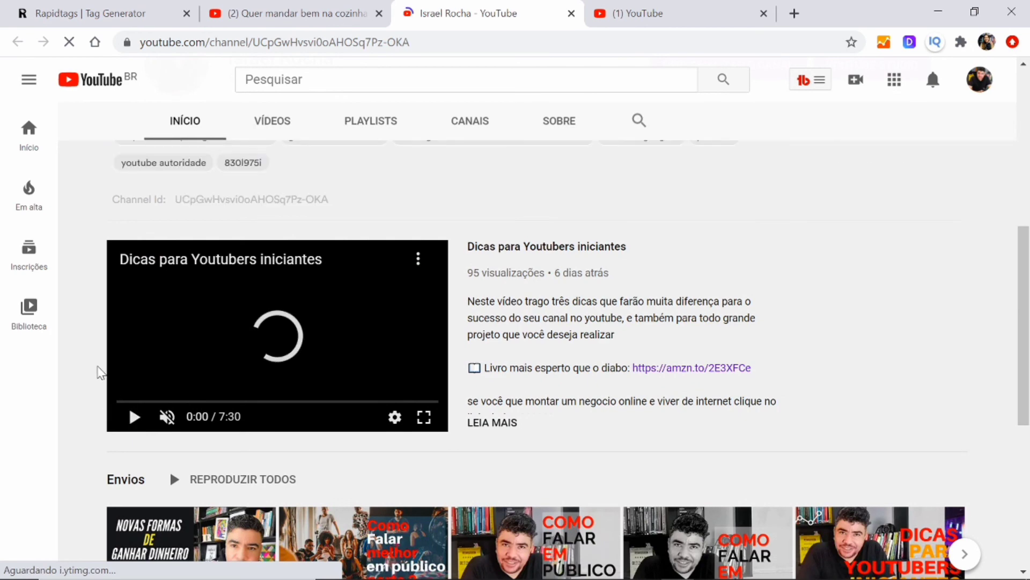
scroll(113, 386, "up", 6)
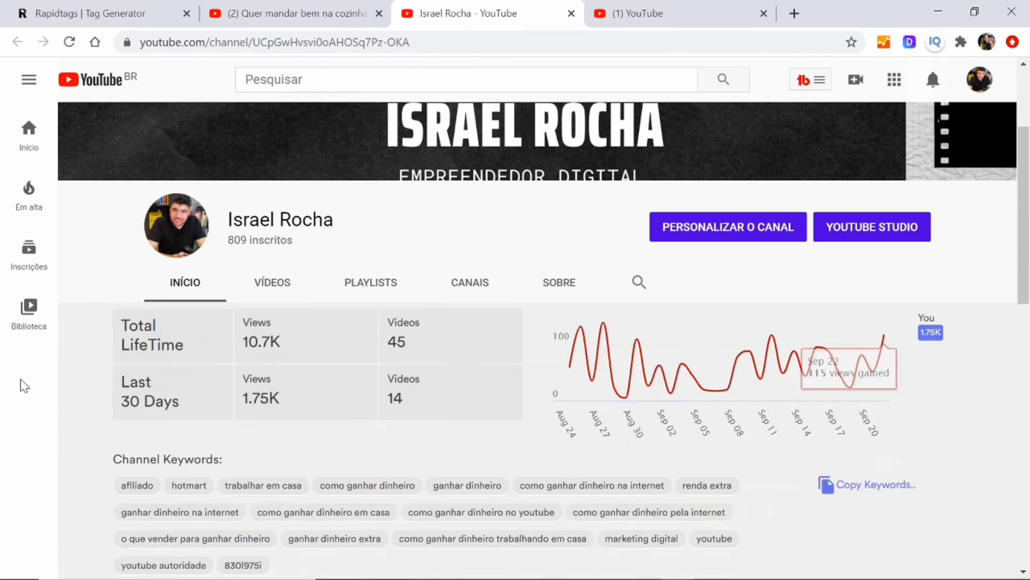
scroll(59, 410, "down", 2)
scroll(84, 378, "up", 2)
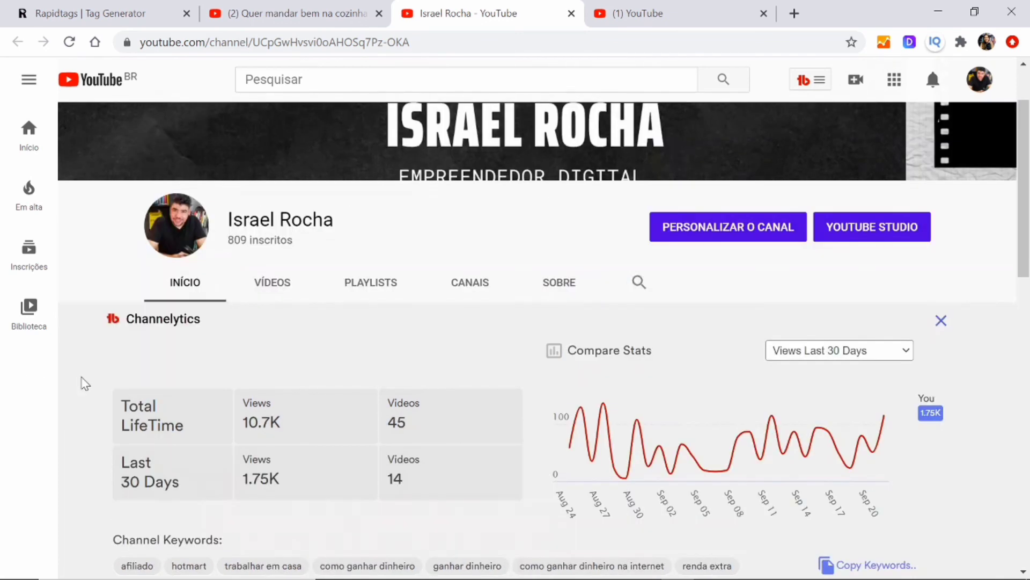